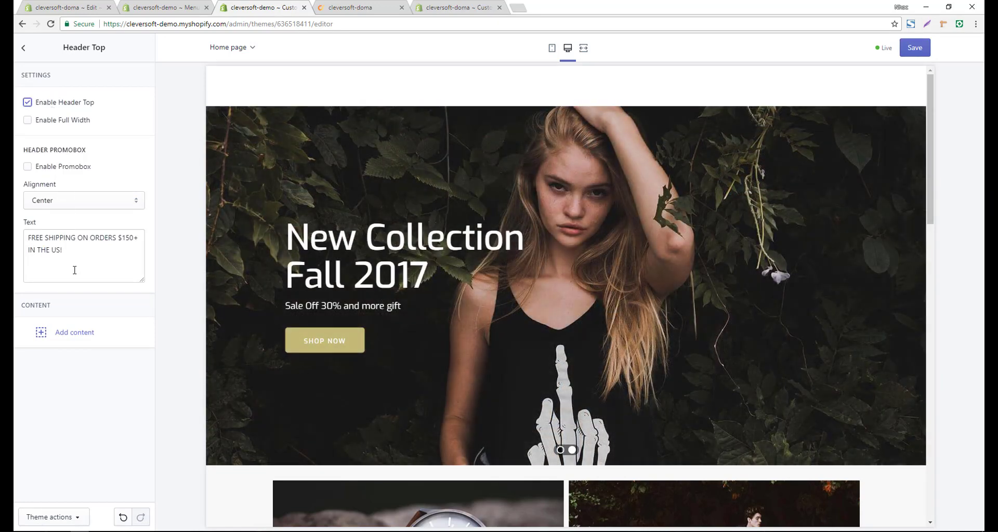
# Add a Customer Links block to Header Top with container width 8 Columns - 2/3 and left alignment
pyautogui.click(78, 334)
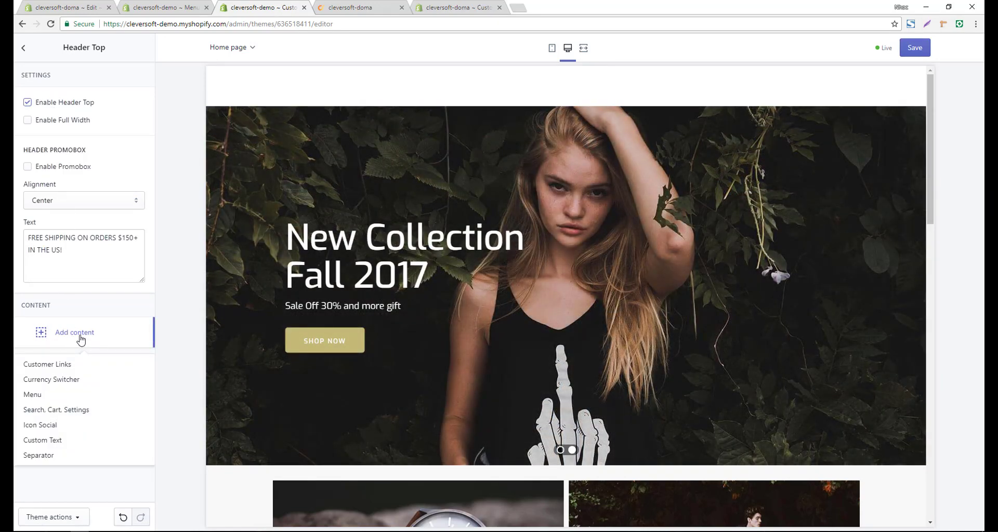
pyautogui.click(33, 370)
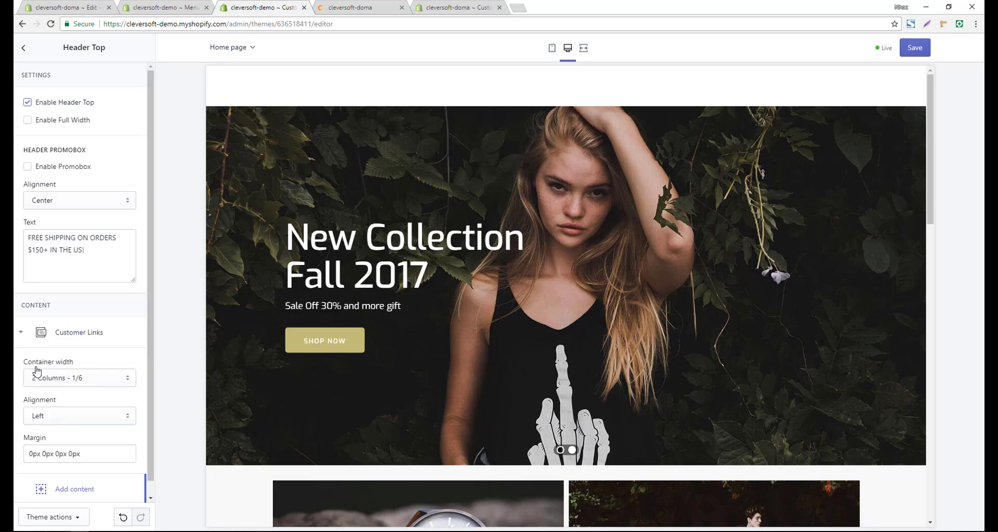
pyautogui.scroll(-1, 78, 327)
pyautogui.click(38, 348)
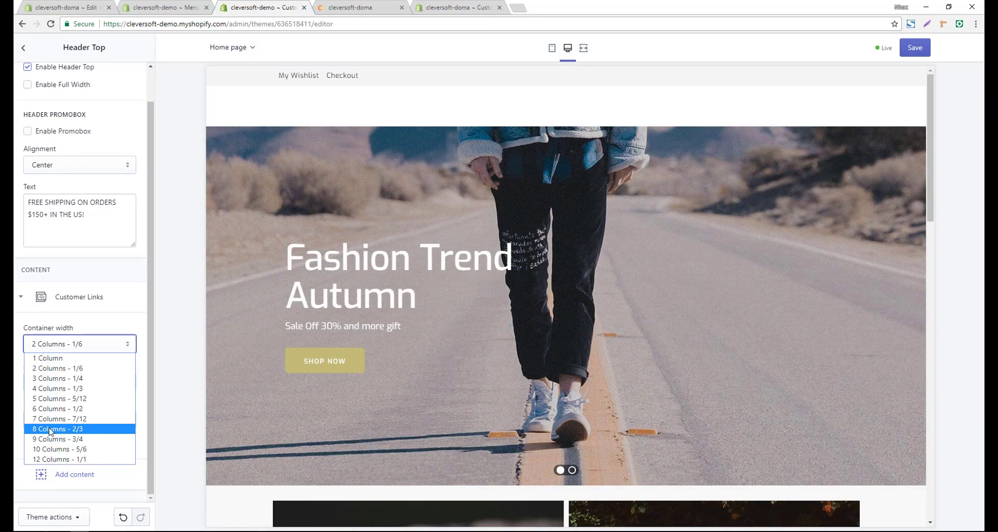
pyautogui.click(50, 429)
pyautogui.scroll(-1, 39, 377)
pyautogui.click(39, 362)
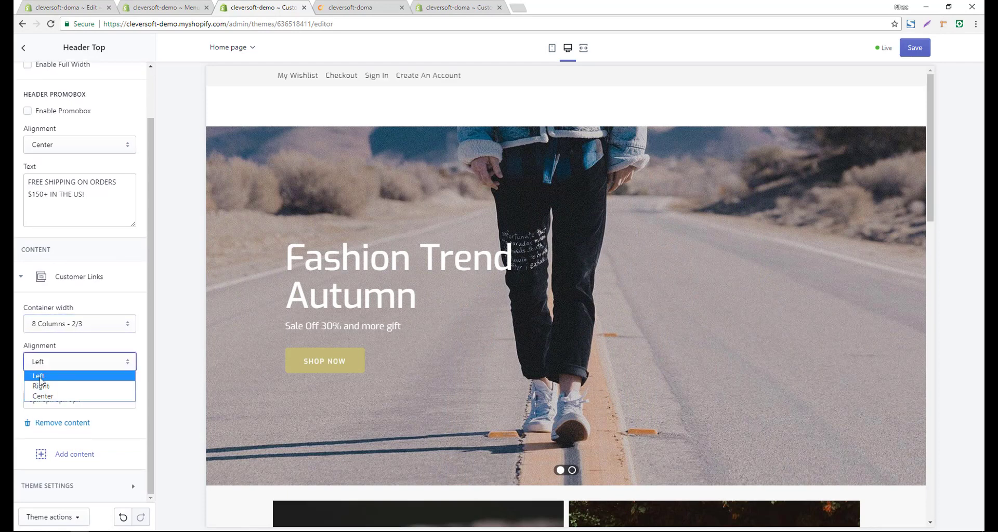
pyautogui.click(40, 378)
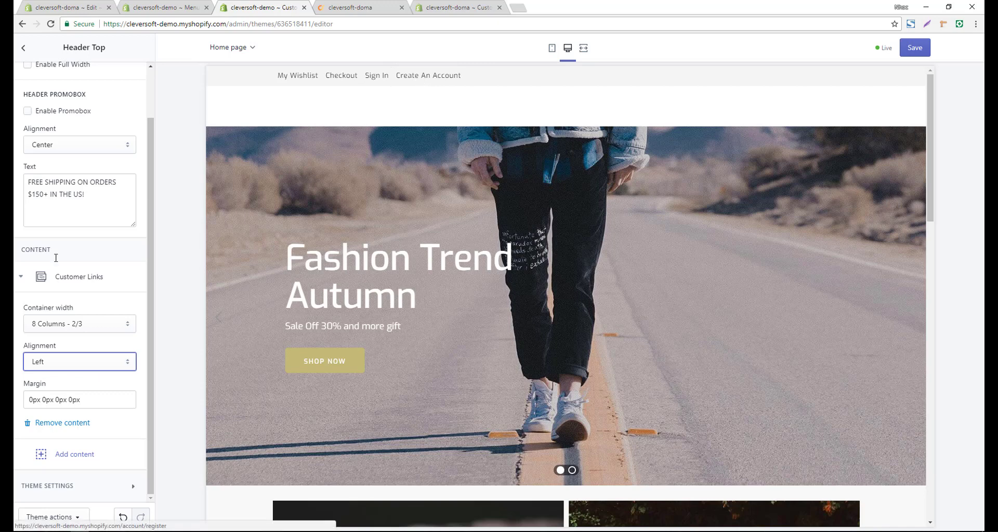
pyautogui.click(54, 280)
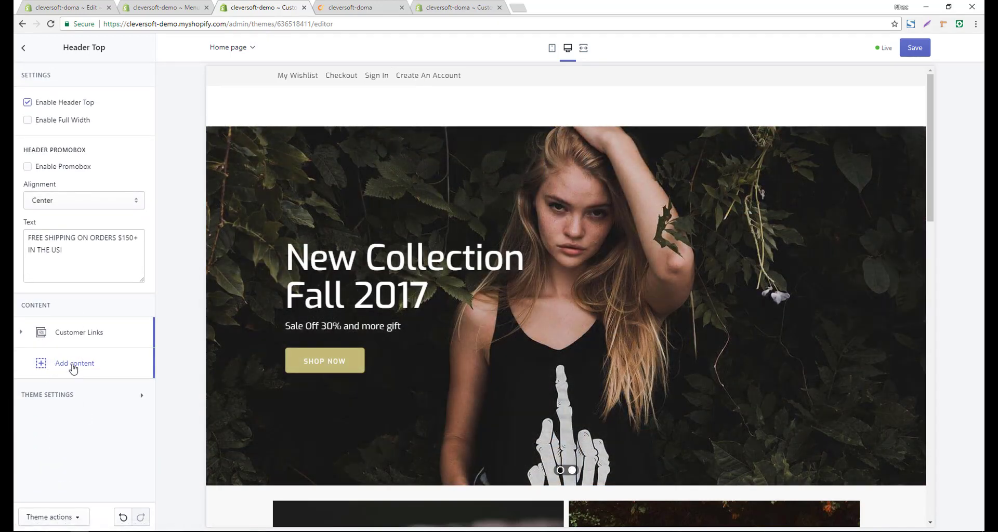
# Add a Currency Switcher block to Header Top at 4 Columns - 1/3, with the currency and language switchers enabled
pyautogui.click(73, 368)
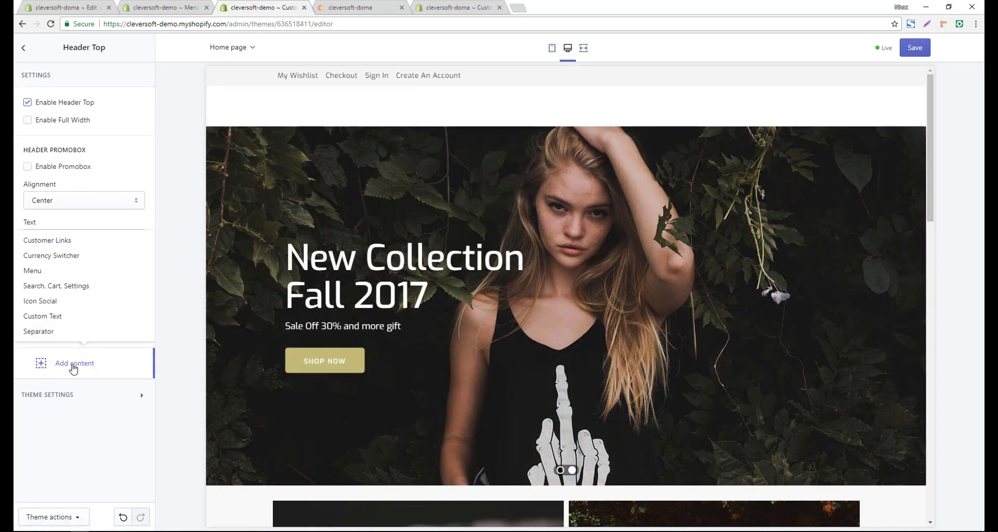
pyautogui.click(59, 263)
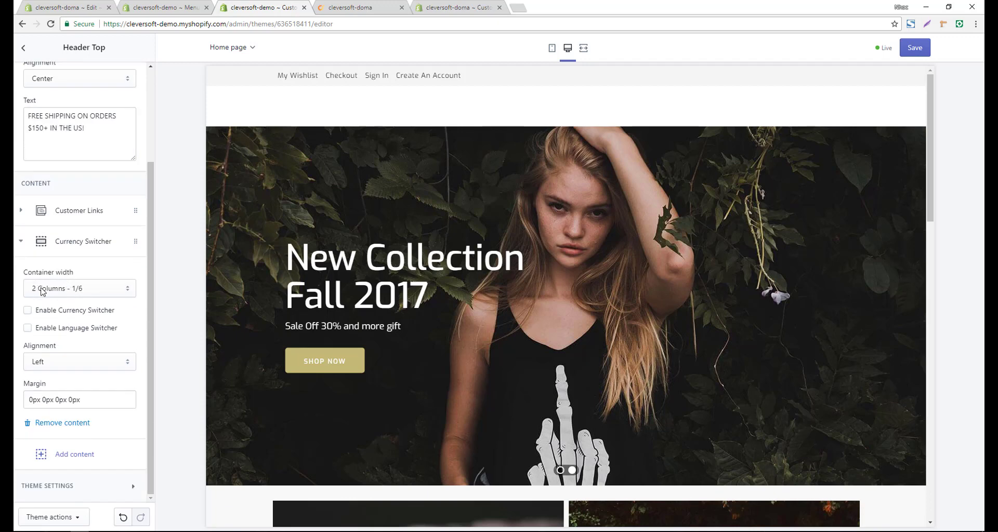
pyautogui.click(43, 289)
pyautogui.click(81, 333)
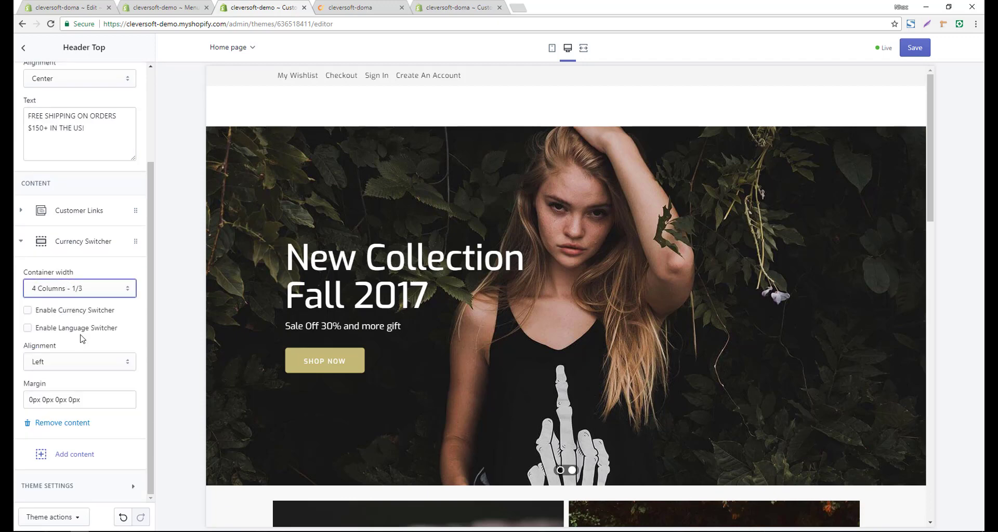
pyautogui.click(51, 311)
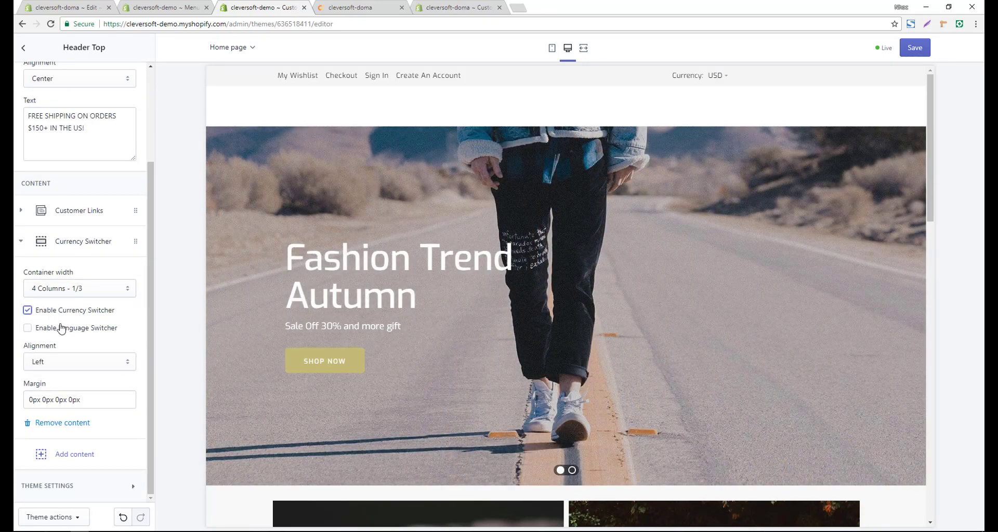
pyautogui.click(54, 328)
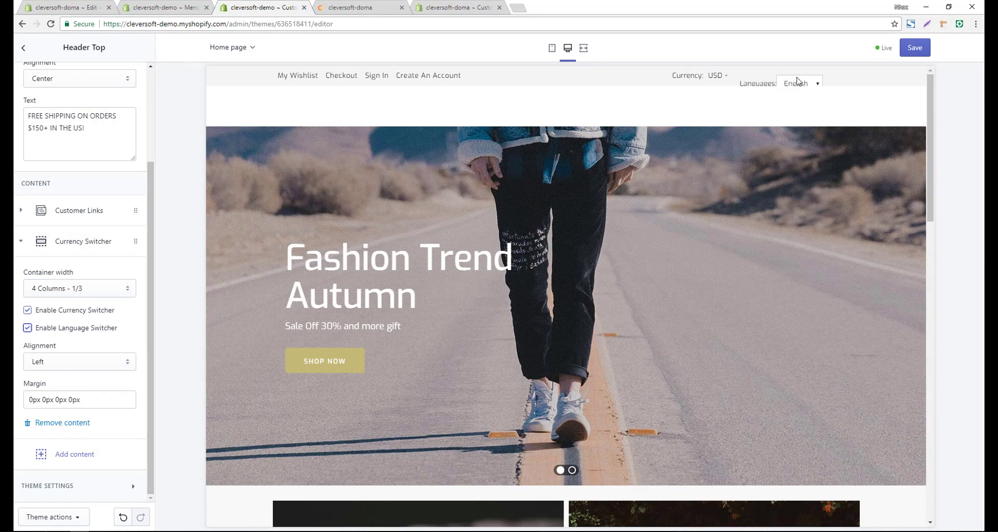
# Align the Currency Switcher block to the right and save the theme changes
pyautogui.click(61, 366)
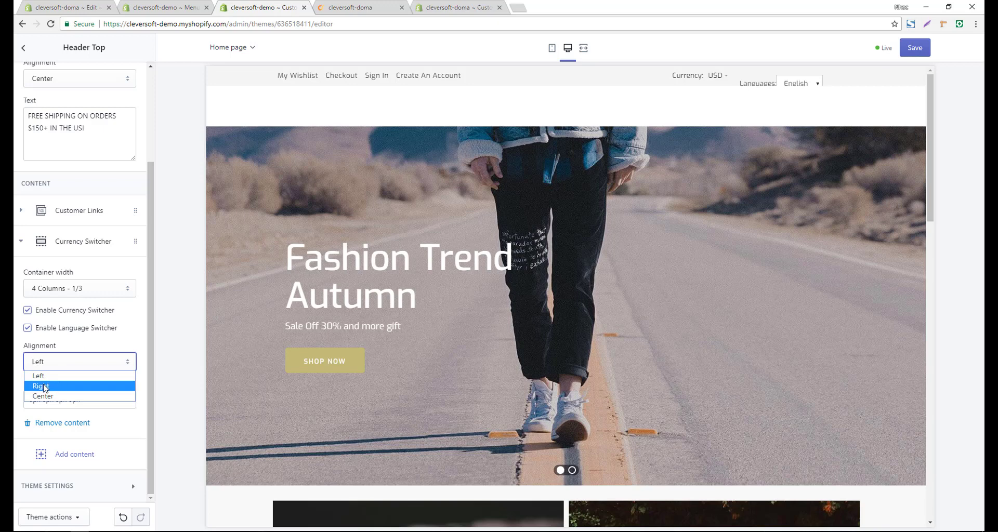
pyautogui.click(57, 387)
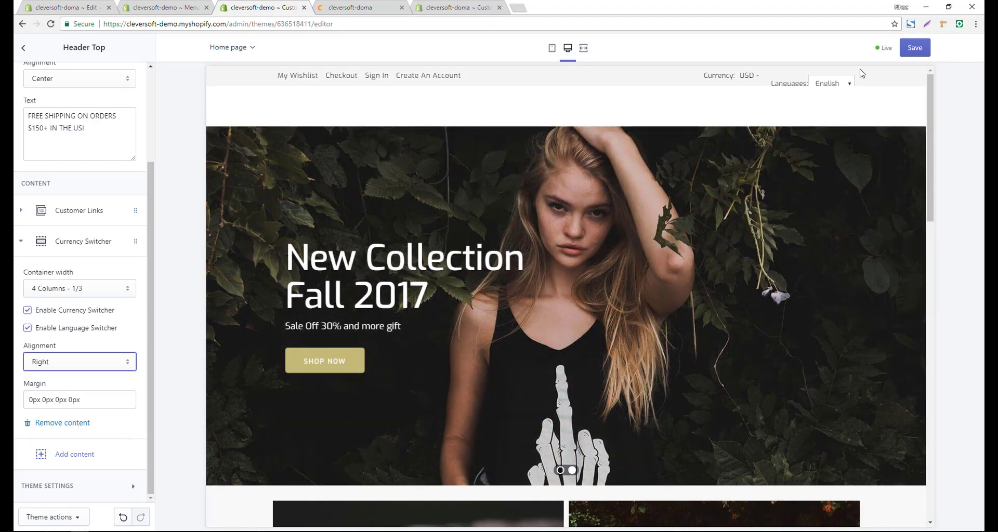
pyautogui.click(916, 49)
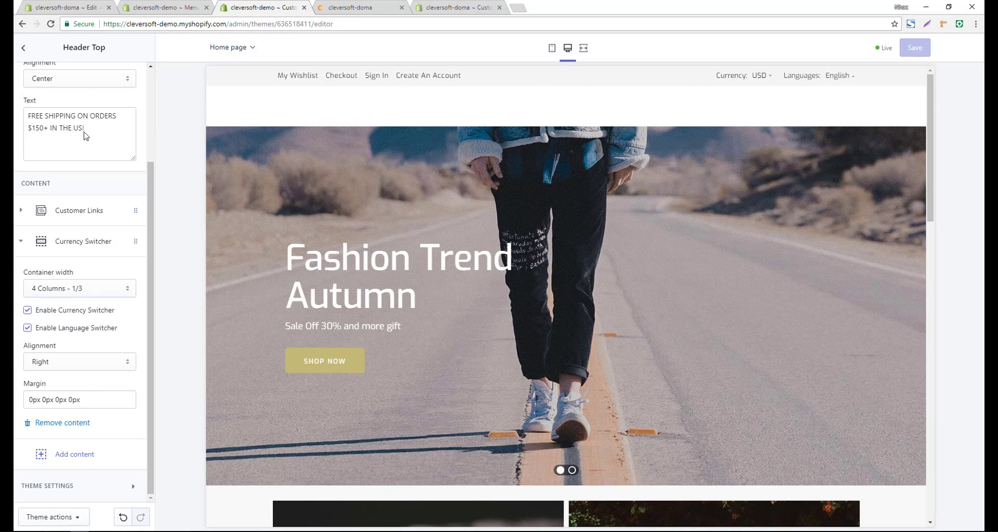
# Add a Logo block to the Header Center section with container width 10 Columns - 5/6 and left alignment
pyautogui.scroll(3, 83, 142)
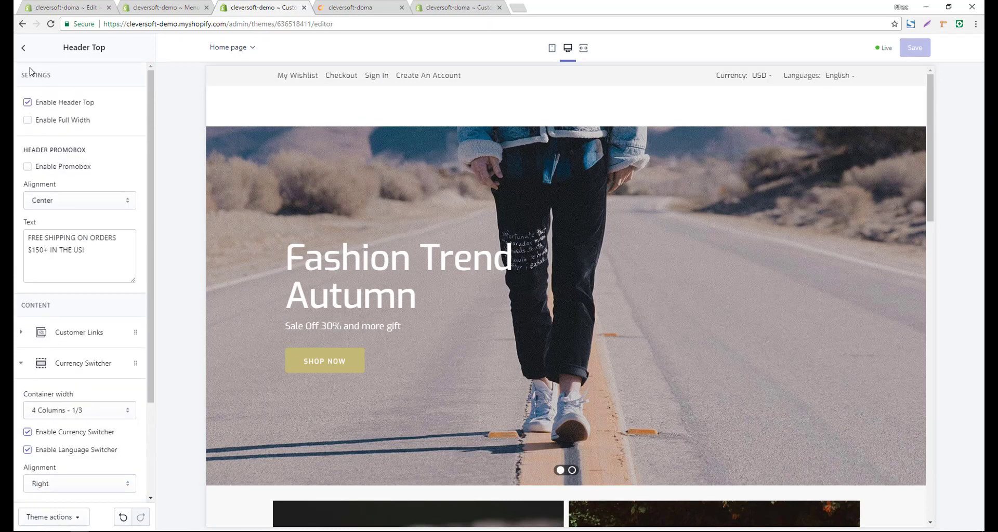
pyautogui.click(26, 51)
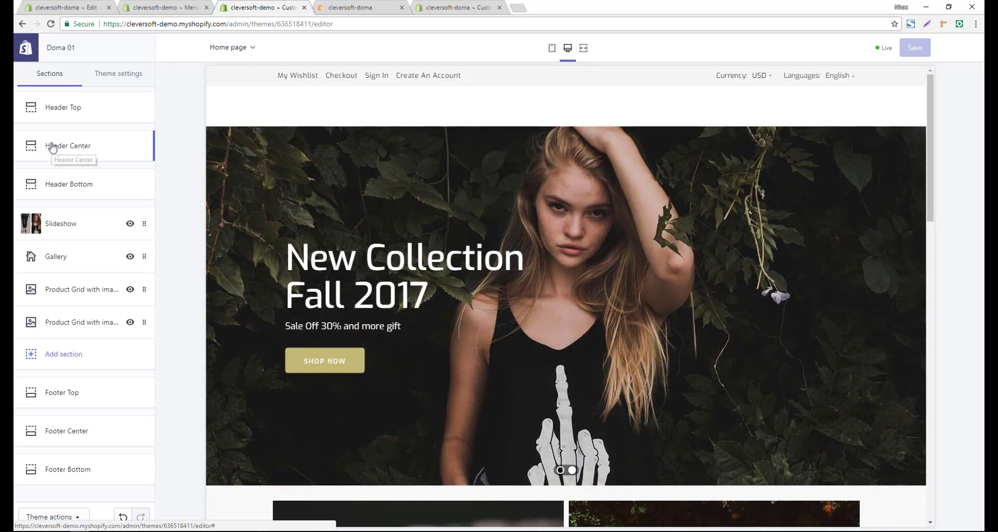
pyautogui.click(53, 148)
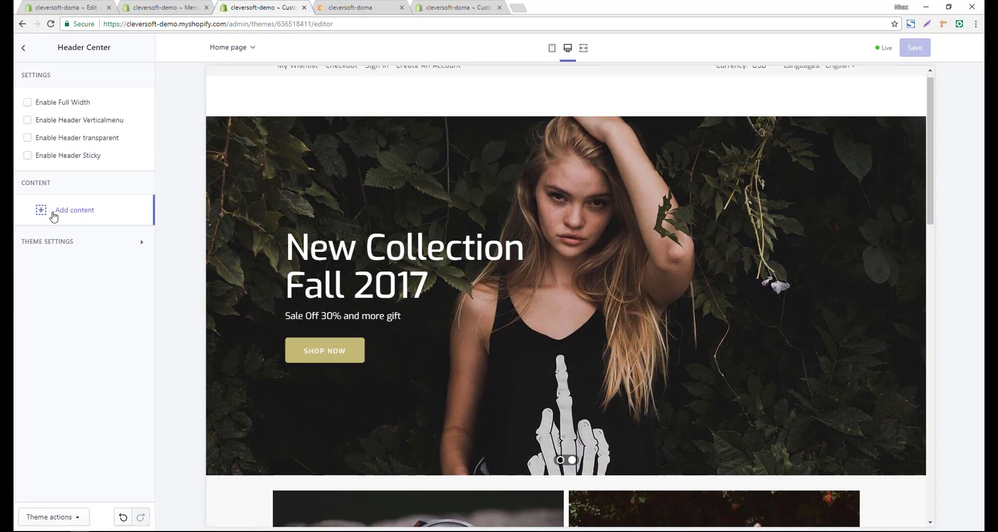
pyautogui.click(73, 210)
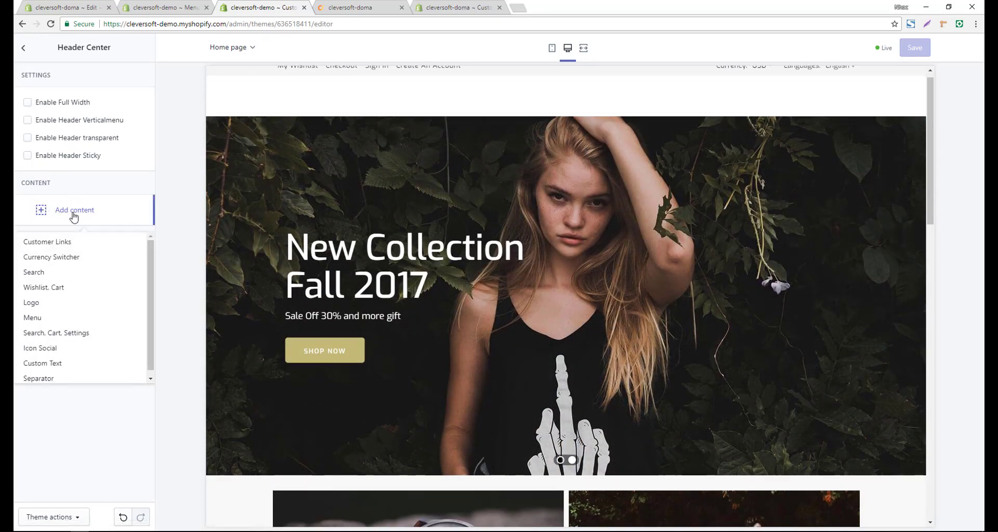
pyautogui.click(32, 302)
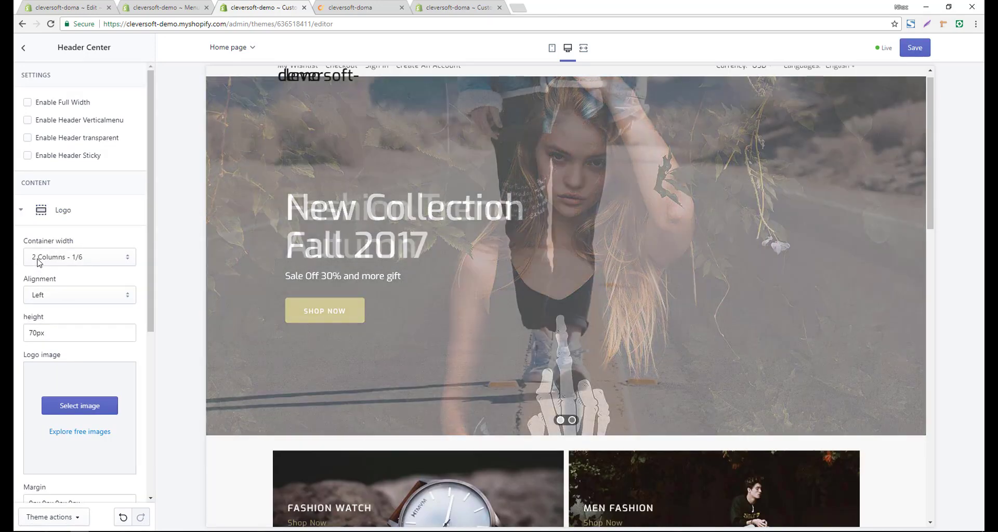
pyautogui.click(37, 257)
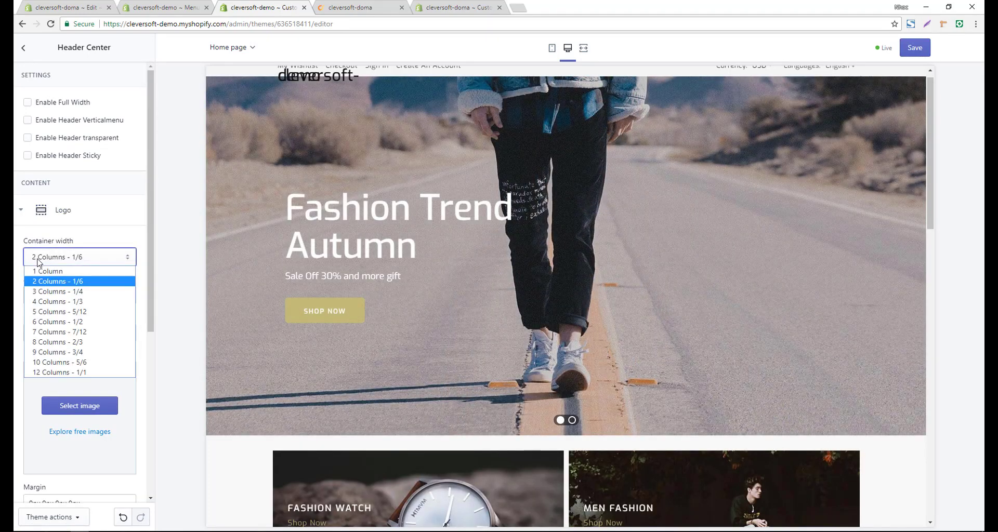
pyautogui.click(57, 366)
pyautogui.scroll(-2, 70, 224)
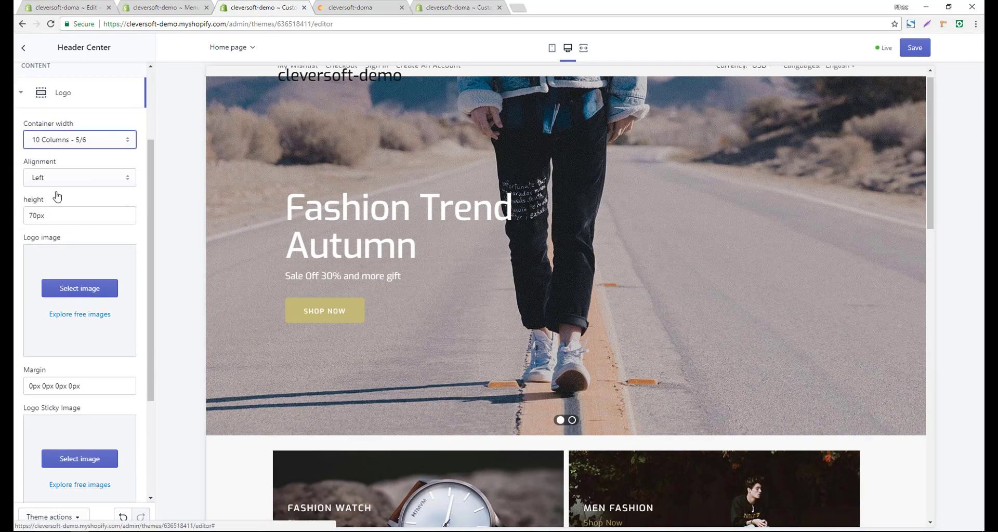
pyautogui.click(34, 178)
pyautogui.click(51, 195)
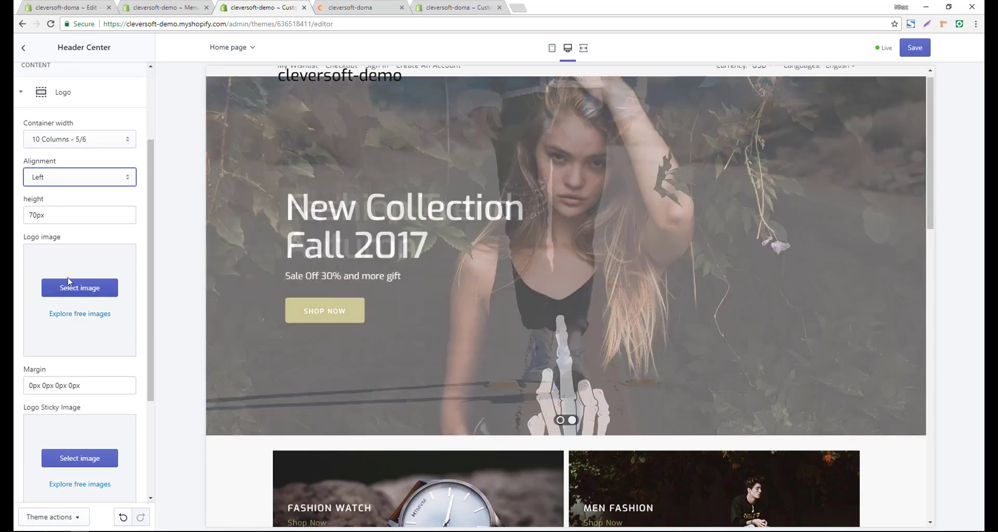
# Set the DOMA image from the library as the Logo block's logo image
pyautogui.click(79, 288)
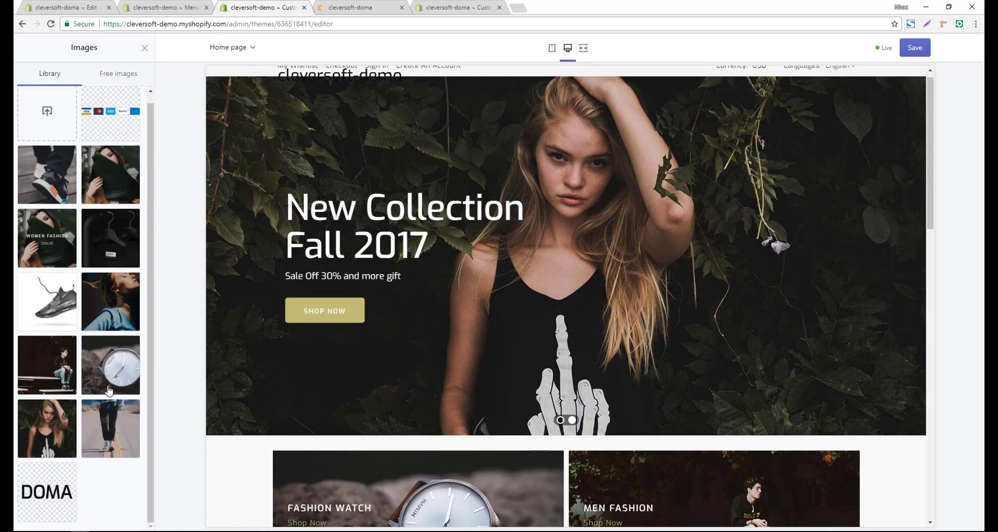
pyautogui.click(54, 493)
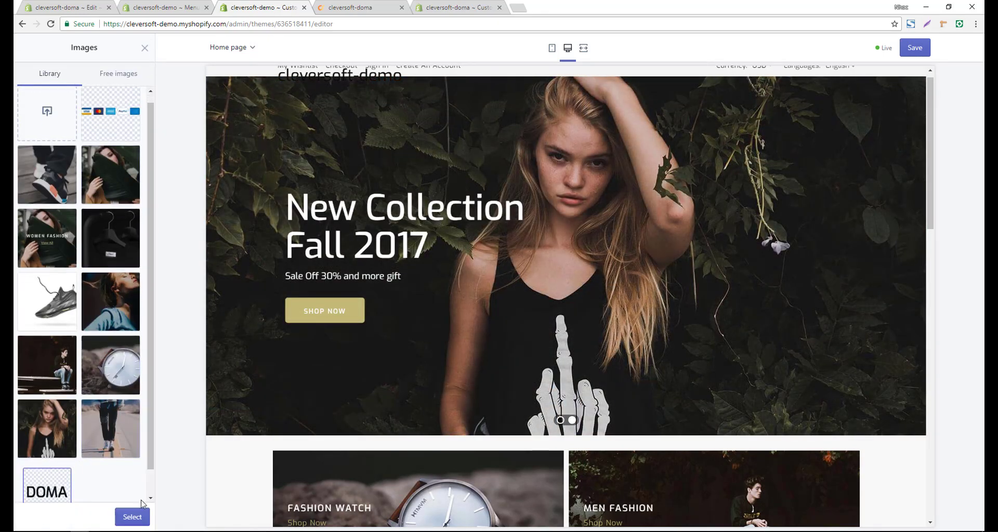
pyautogui.click(133, 518)
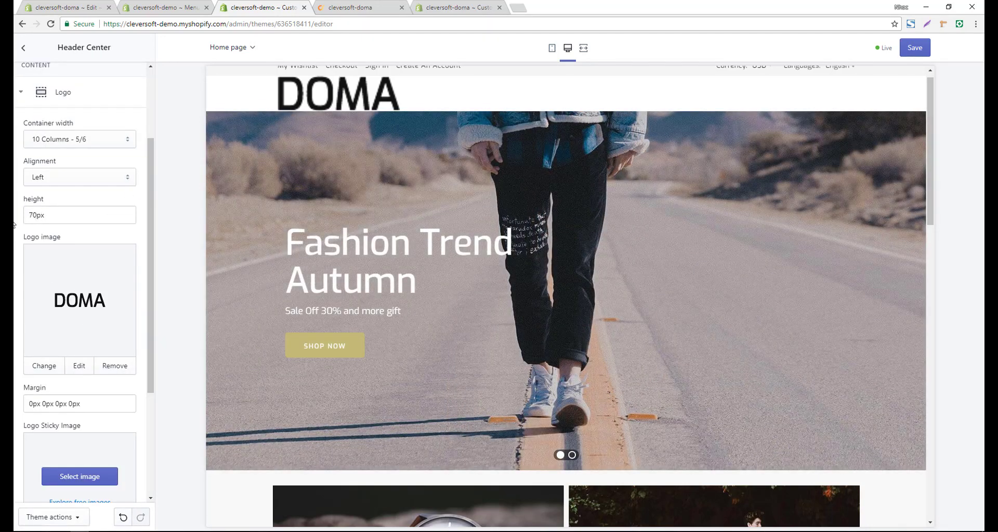
# Set the logo height to 29px and its margin to 30px 0px 0px 0px
pyautogui.moveTo(28, 215); pyautogui.dragTo(37, 215)
pyautogui.write('29')
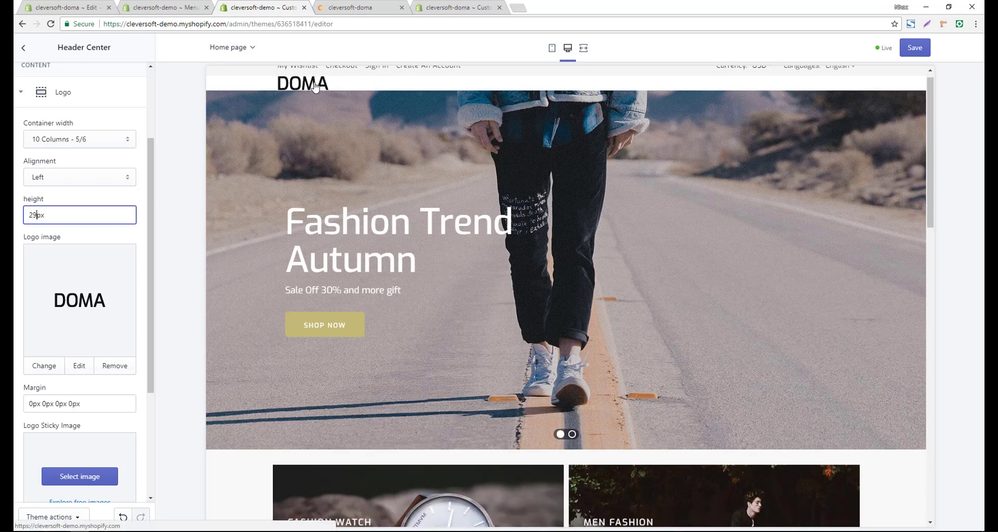
pyautogui.click(29, 404)
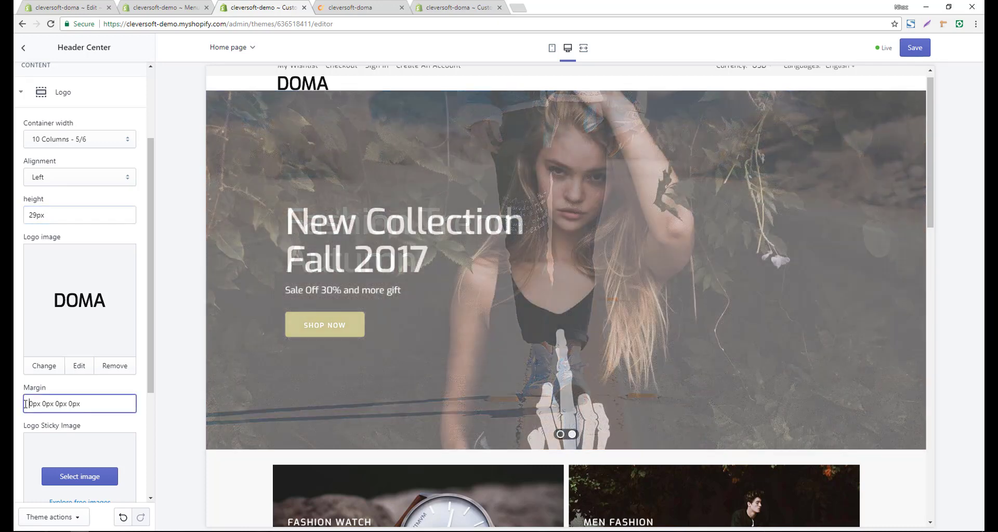
pyautogui.write('3')
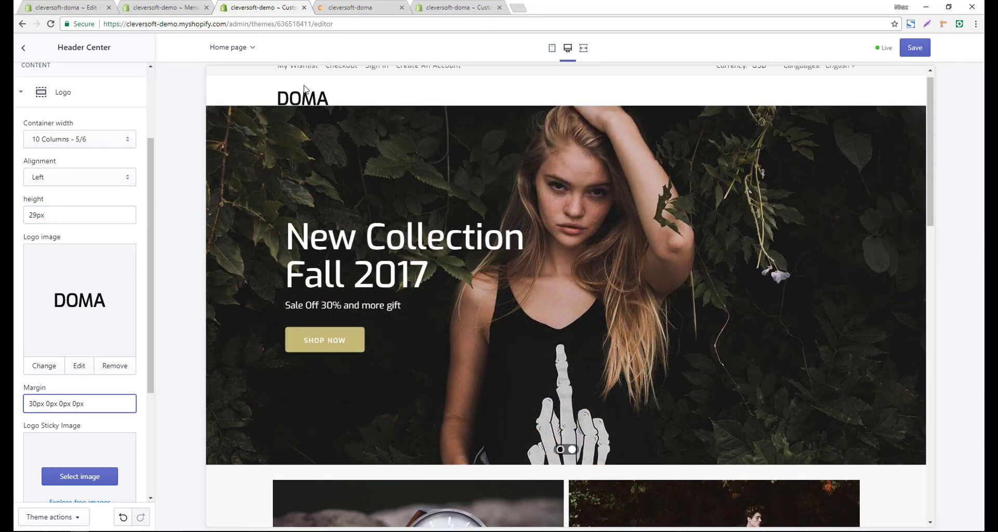
# Add a Search, Cart, Settings block to Header Center with container width 2 Columns - 1/6 and right alignment
pyautogui.scroll(-3, 72, 318)
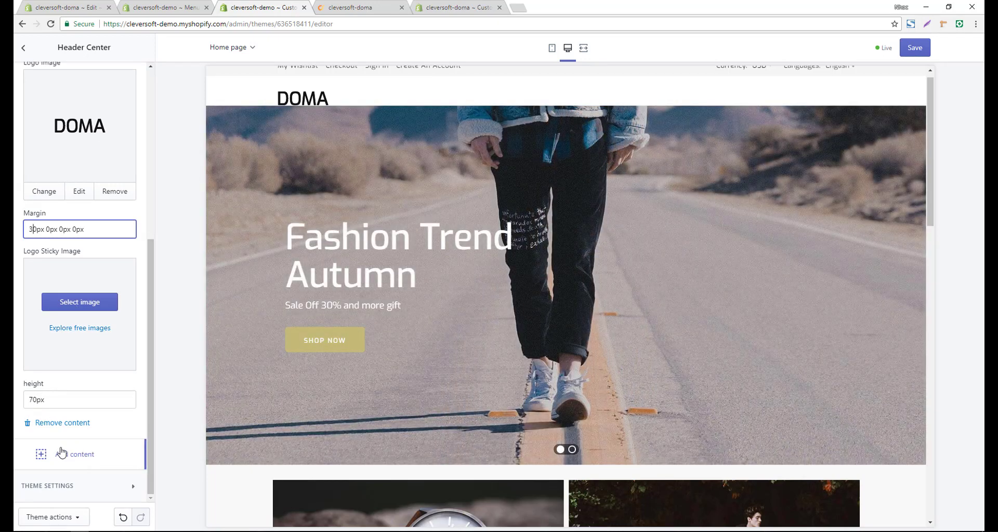
pyautogui.click(63, 453)
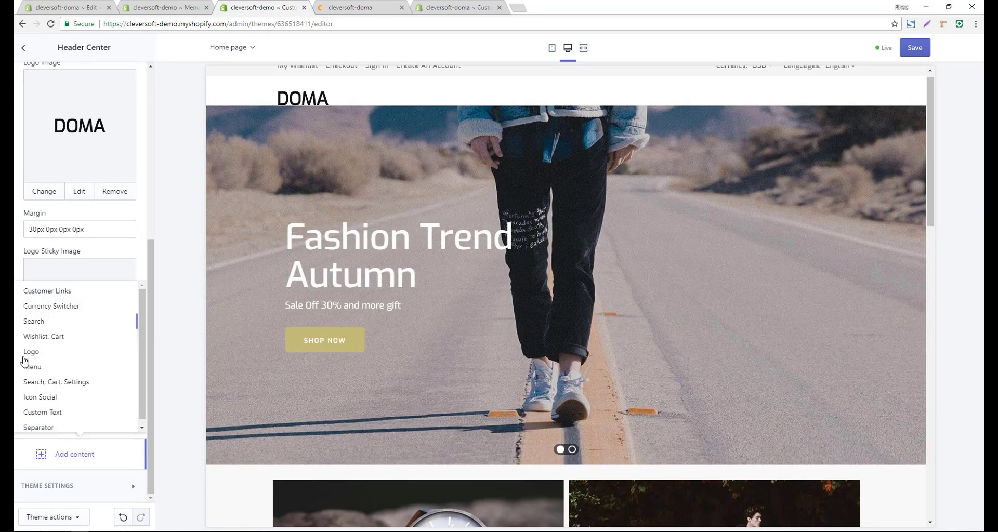
pyautogui.click(56, 383)
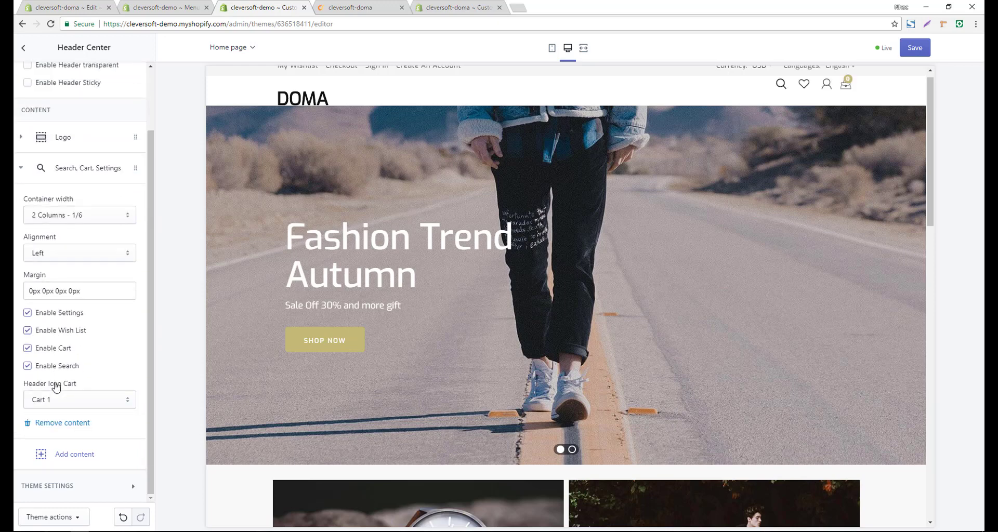
pyautogui.click(54, 222)
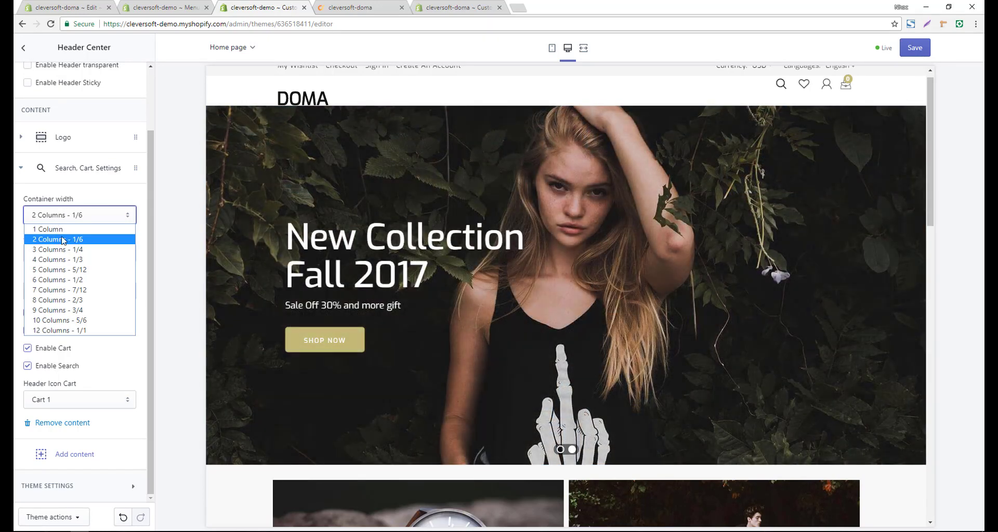
pyautogui.click(62, 240)
pyautogui.click(53, 254)
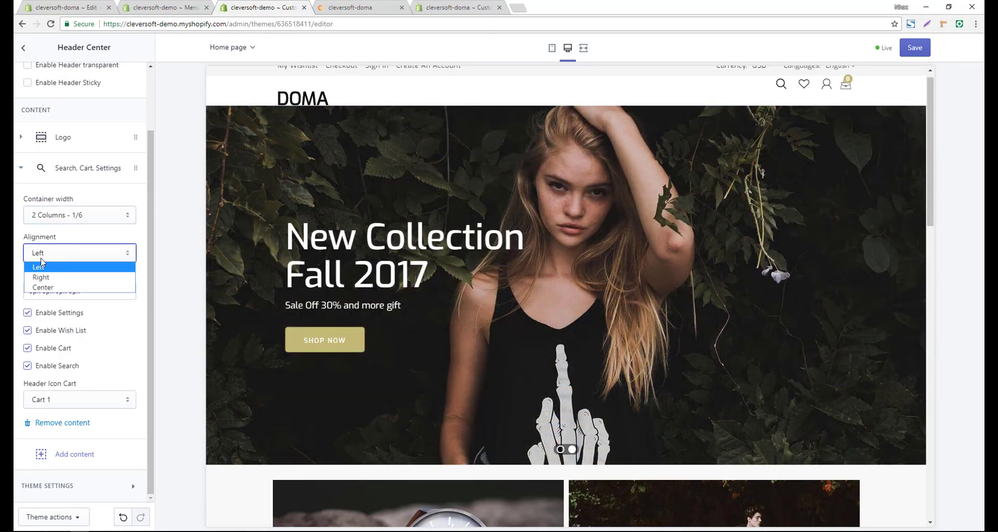
pyautogui.click(51, 278)
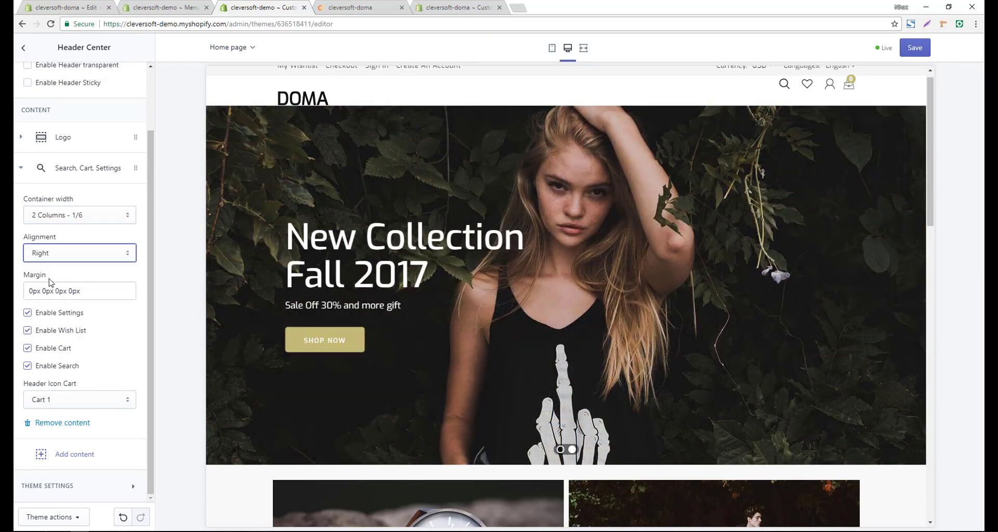
# Set the Search, Cart, Settings block's header cart icon to Cart 8 and its margin to 30px 0px 0px 0px
pyautogui.click(66, 406)
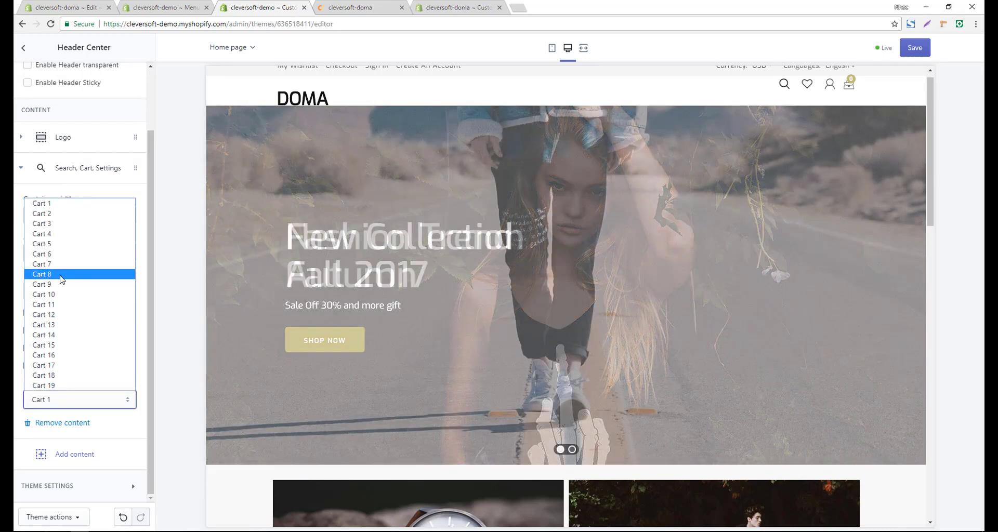
pyautogui.click(62, 275)
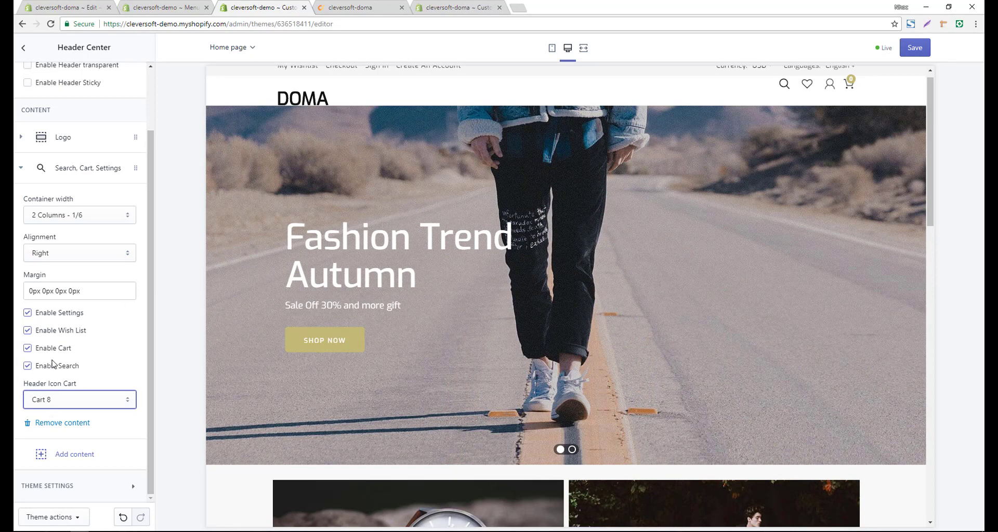
pyautogui.click(30, 291)
pyautogui.write('3')
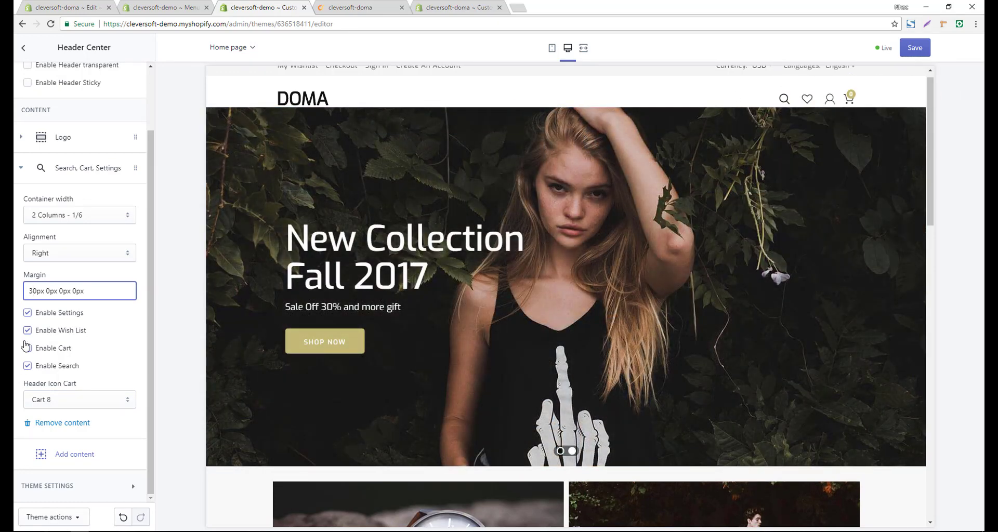
# Disable Settings and Wish List in the Search, Cart, Settings block, then collapse the block
pyautogui.click(54, 315)
pyautogui.click(54, 315)
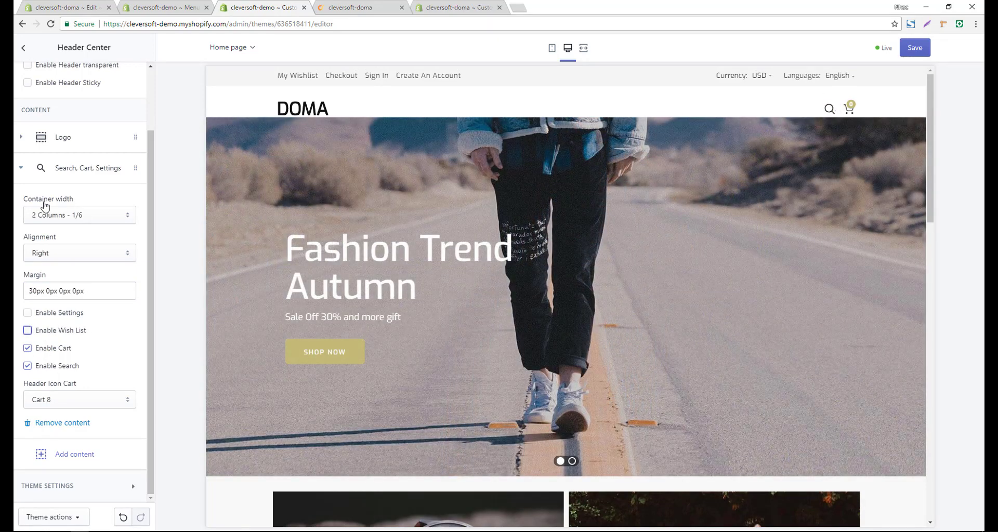
pyautogui.click(68, 169)
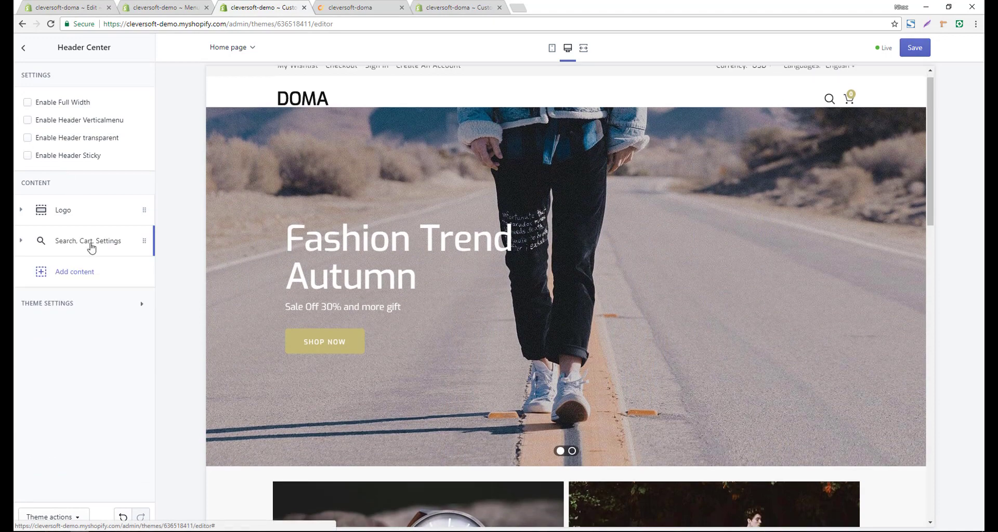
# Add a Menu block to the Header Bottom section with offset width 0 Column and container width 12 Columns - 1/1
pyautogui.click(23, 48)
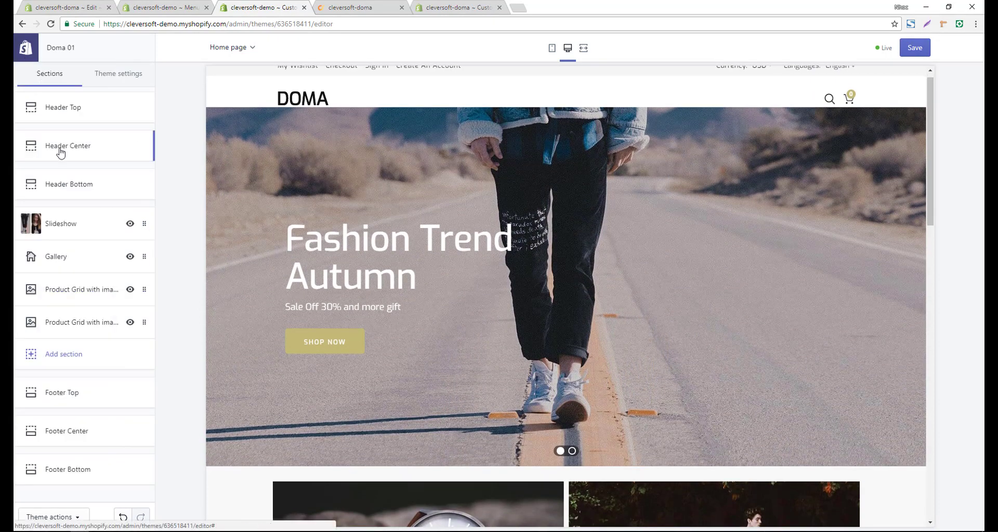
pyautogui.click(51, 187)
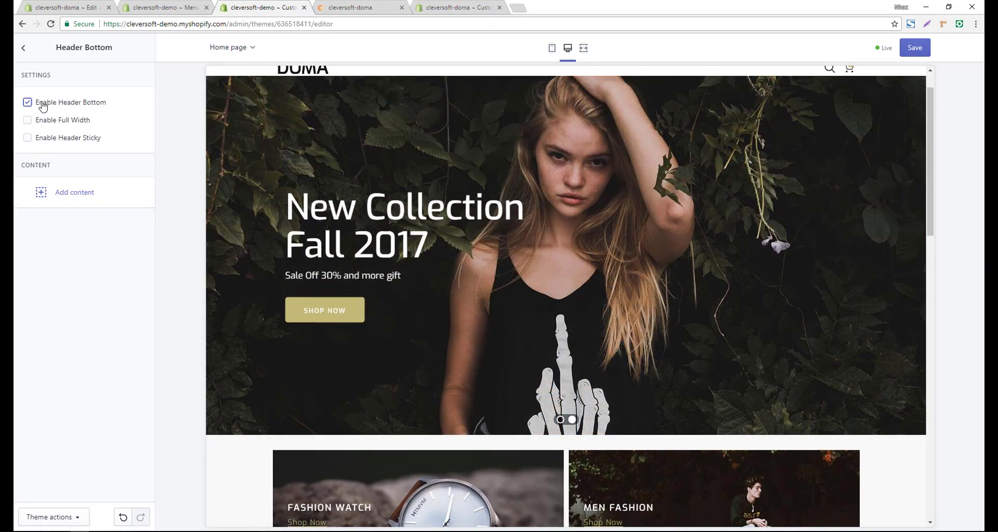
pyautogui.click(54, 193)
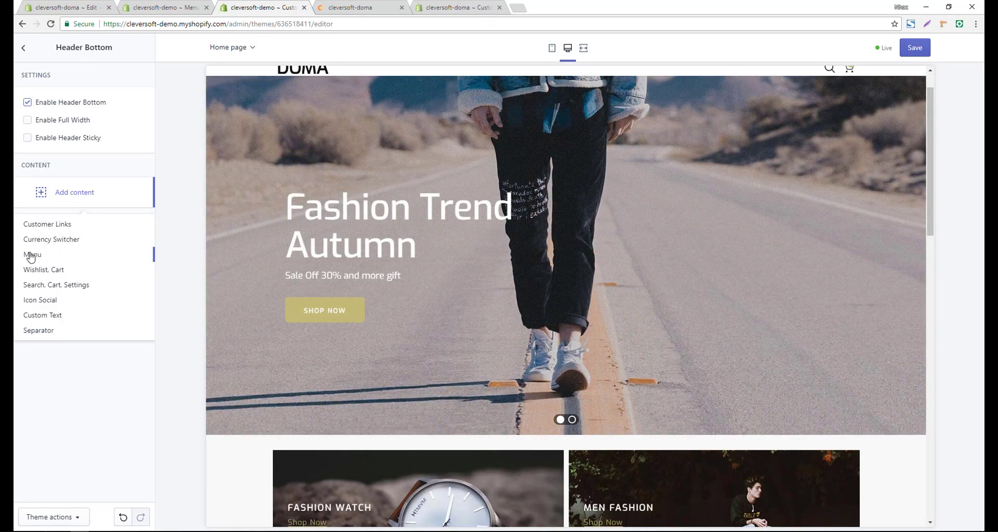
pyautogui.click(32, 255)
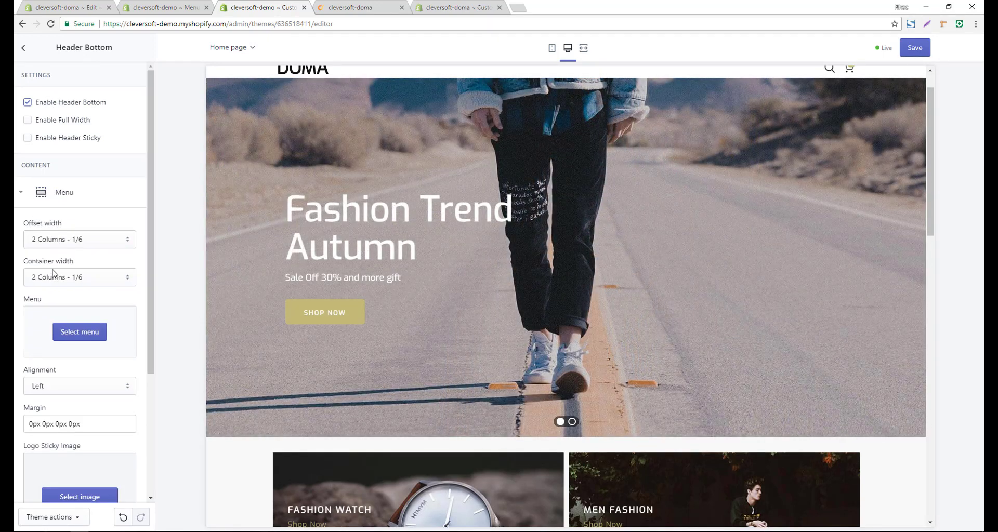
pyautogui.click(55, 240)
pyautogui.click(76, 253)
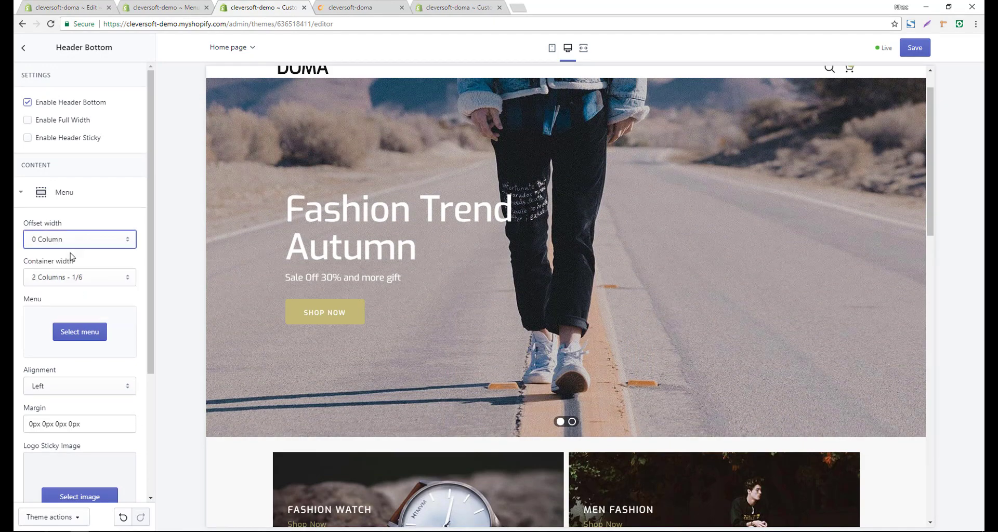
pyautogui.click(58, 281)
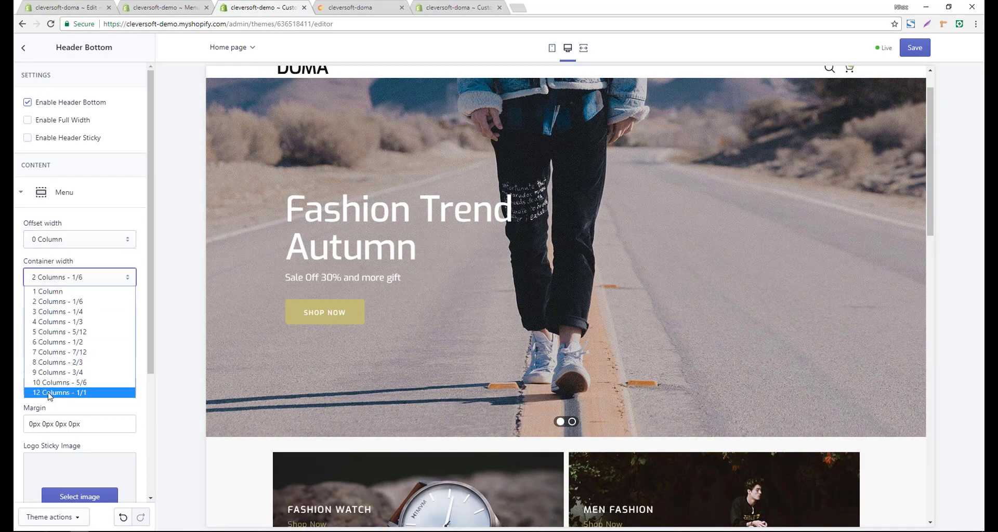
pyautogui.click(66, 393)
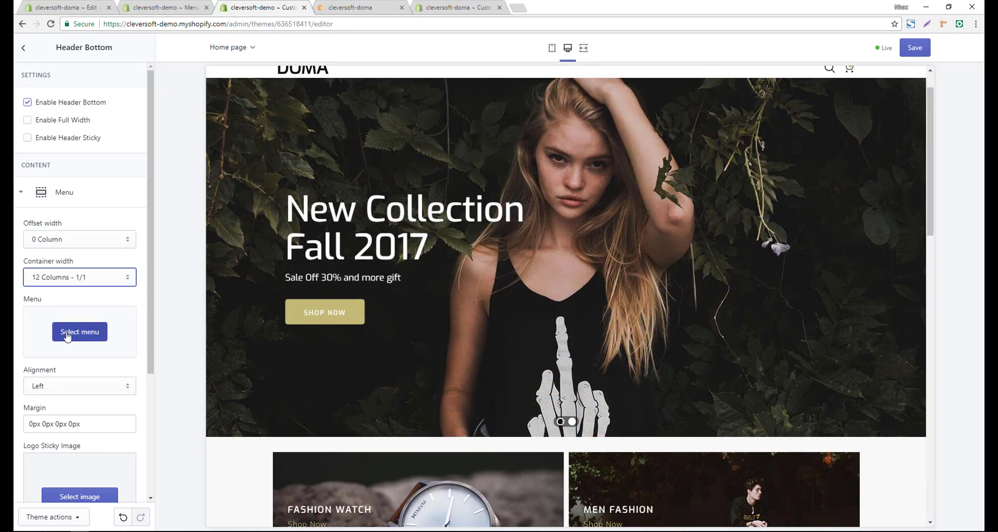
# Assign Main menu to the Header Bottom Menu block
pyautogui.click(67, 335)
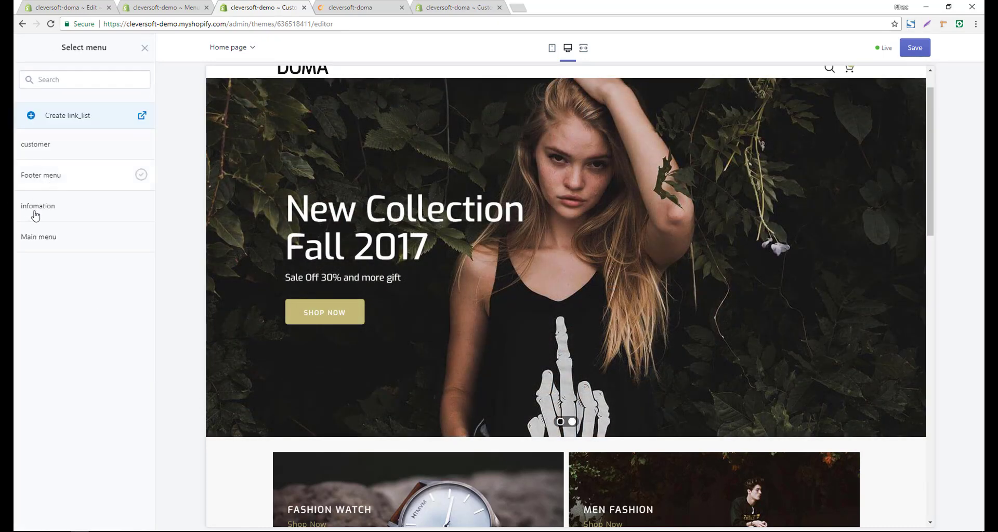
pyautogui.click(60, 242)
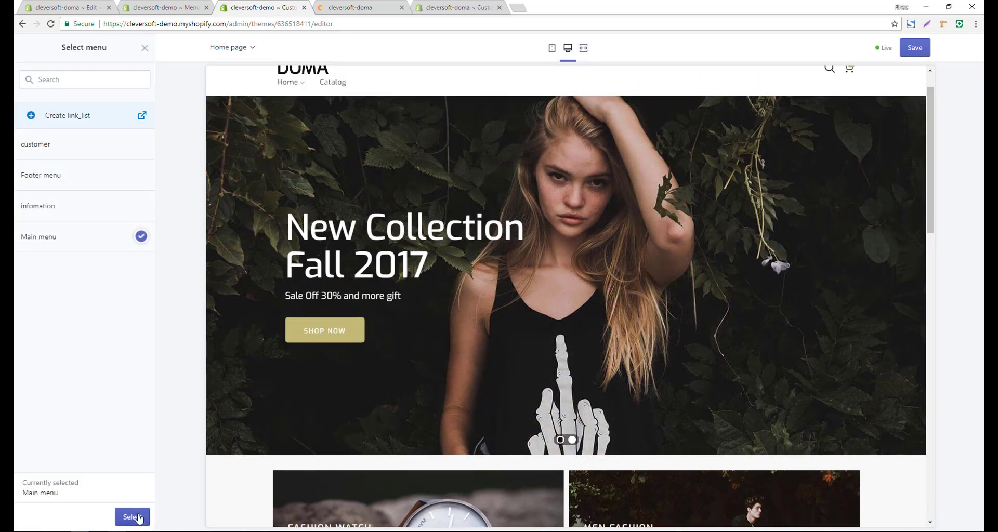
pyautogui.click(127, 517)
# Center-align the Menu block and set its margin to 20px 0px 0px 0px
pyautogui.scroll(-2, 79, 338)
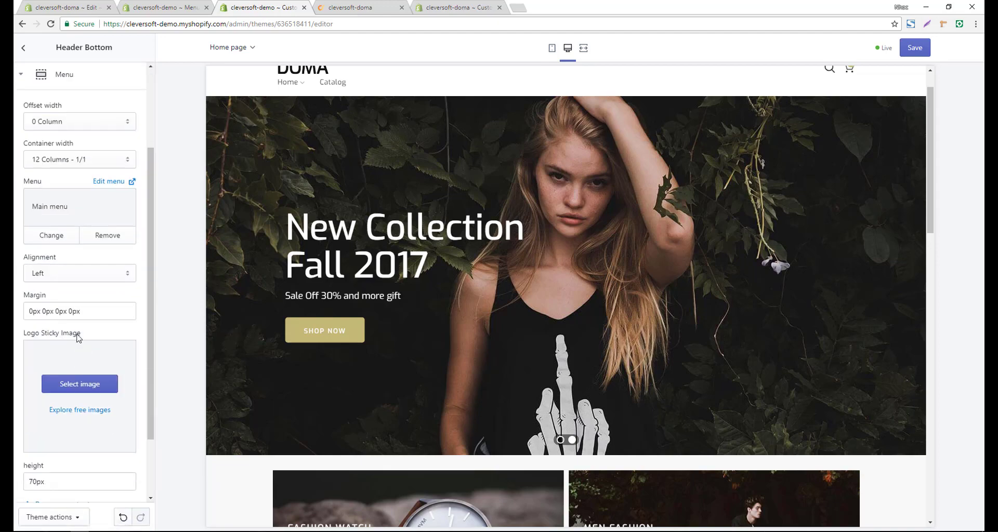
pyautogui.click(59, 274)
pyautogui.click(52, 294)
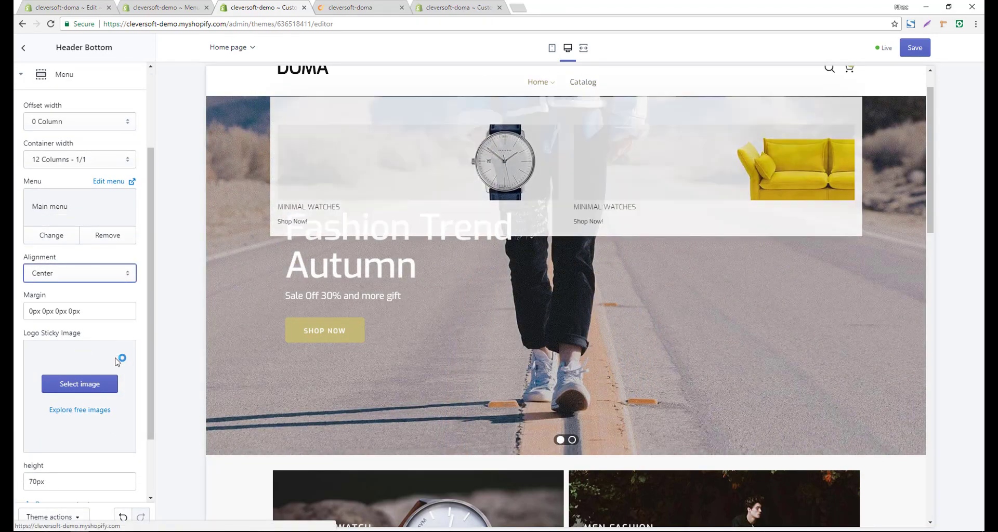
pyautogui.click(32, 311)
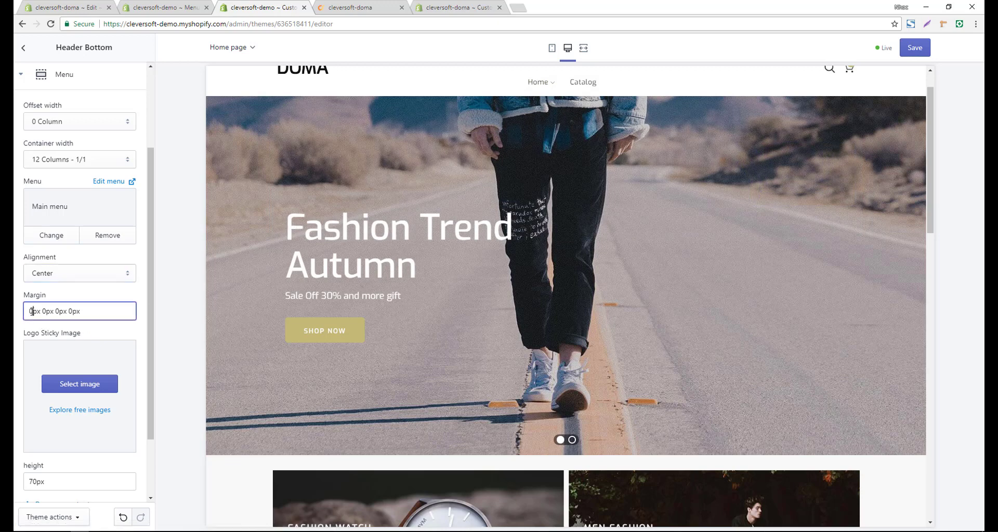
pyautogui.write('2')
# Enable Header Sticky for the Header Bottom section and save the theme changes
pyautogui.scroll(-2, 32, 330)
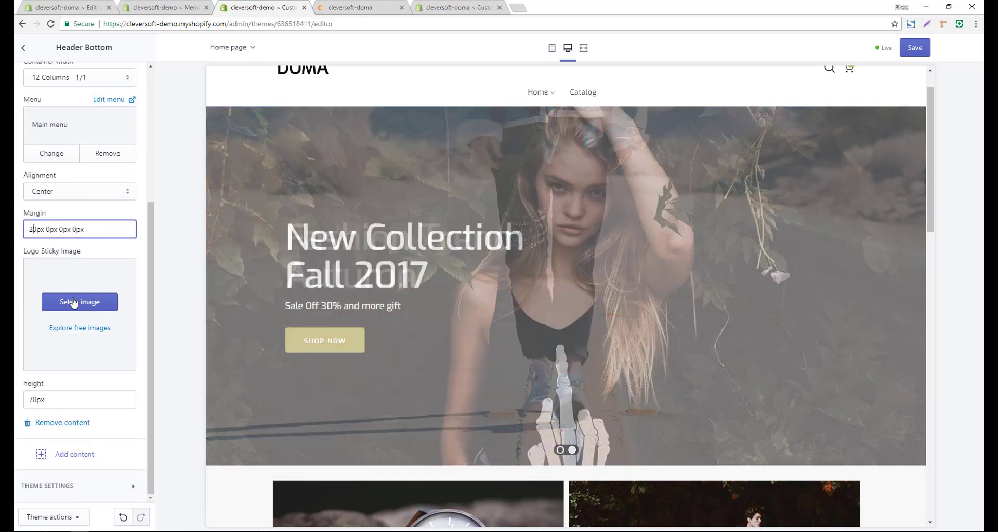
pyautogui.scroll(-3, 332, 206)
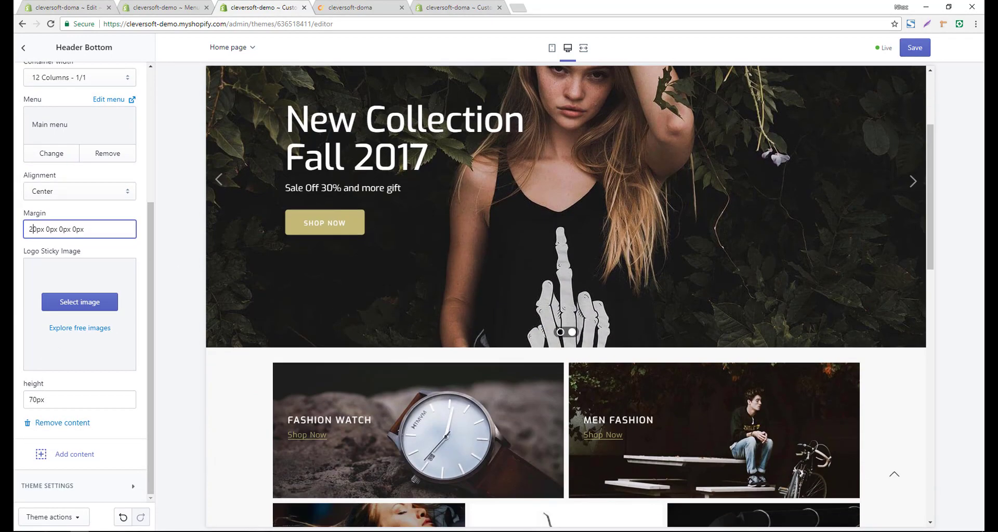
pyautogui.scroll(3, 346, 124)
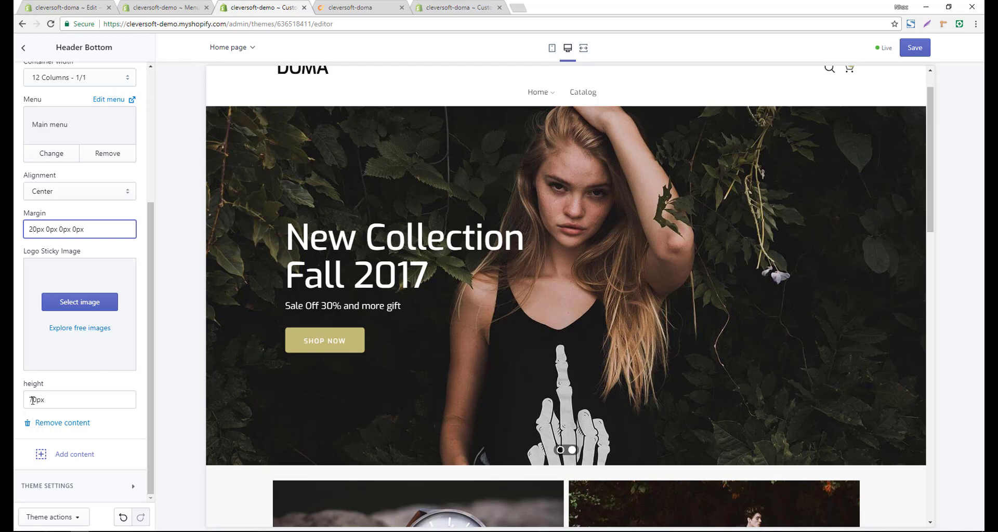
pyautogui.scroll(4, 89, 247)
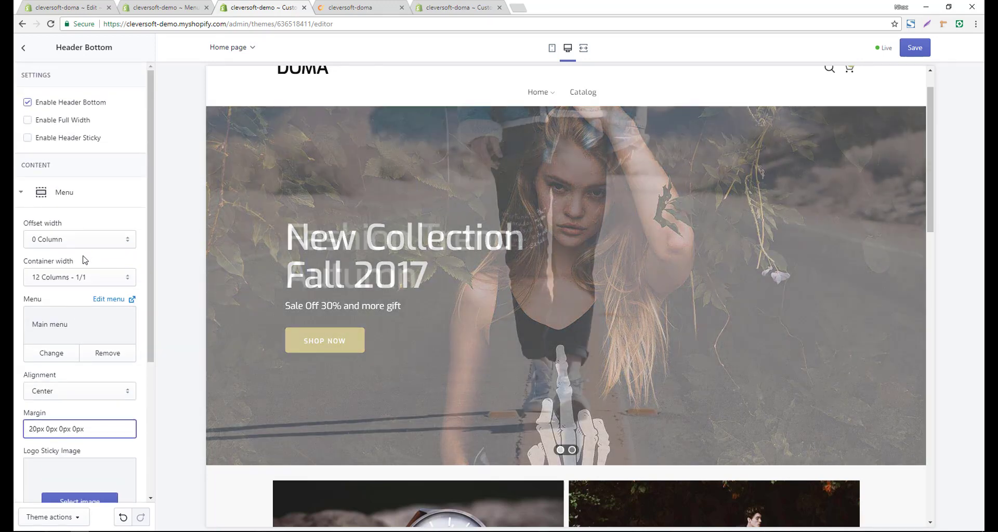
pyautogui.click(40, 140)
pyautogui.scroll(-5, 408, 101)
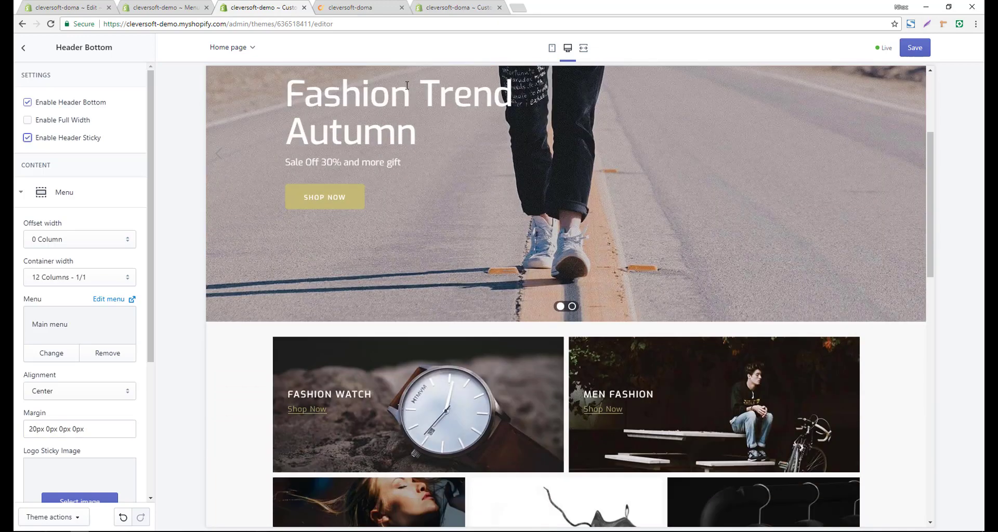
pyautogui.scroll(6, 328, 161)
pyautogui.scroll(-3, 872, 97)
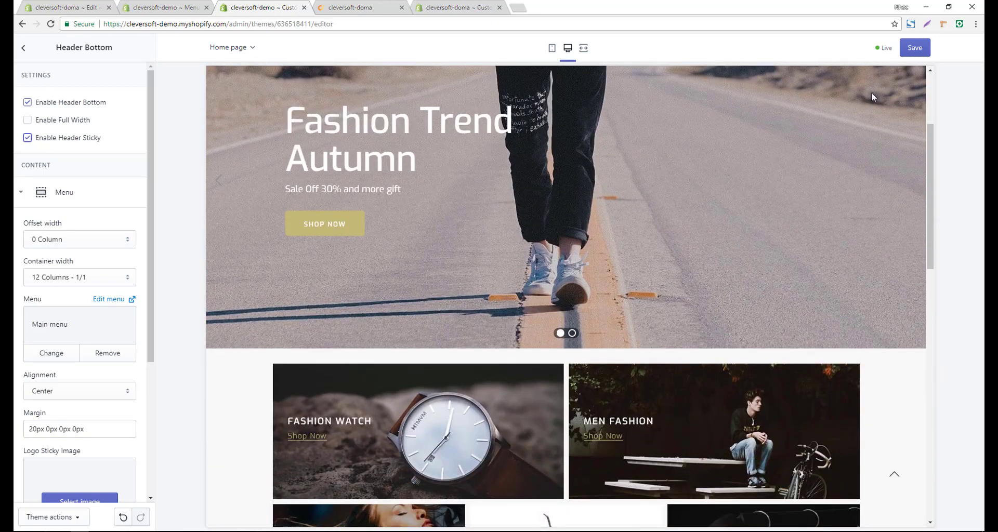
pyautogui.click(907, 47)
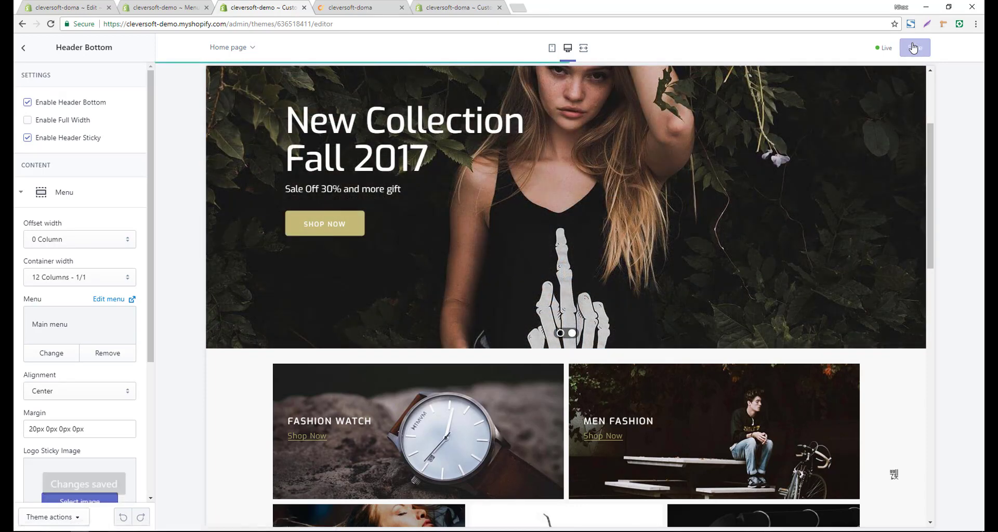
# Set the DOMA image from the library as the Menu block's sticky logo image
pyautogui.scroll(4, 548, 137)
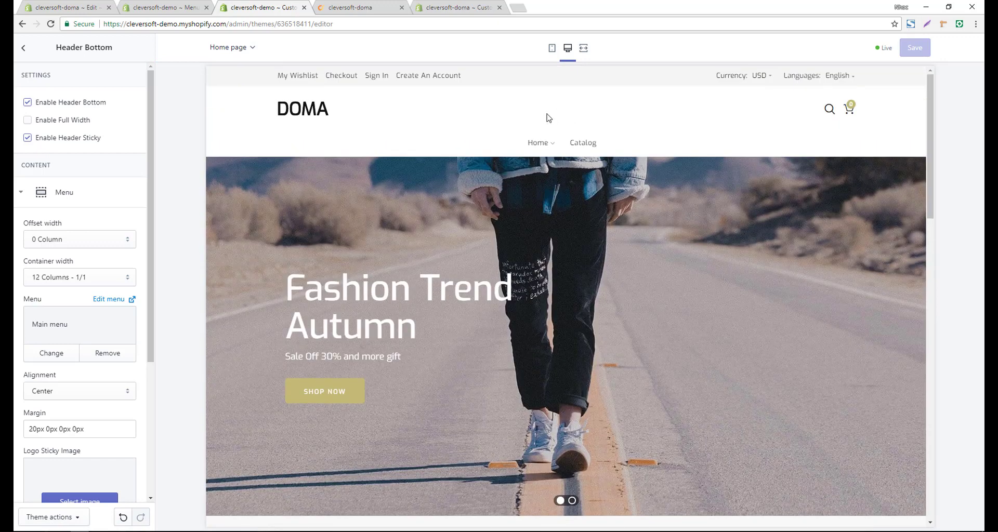
pyautogui.scroll(-3, 632, 91)
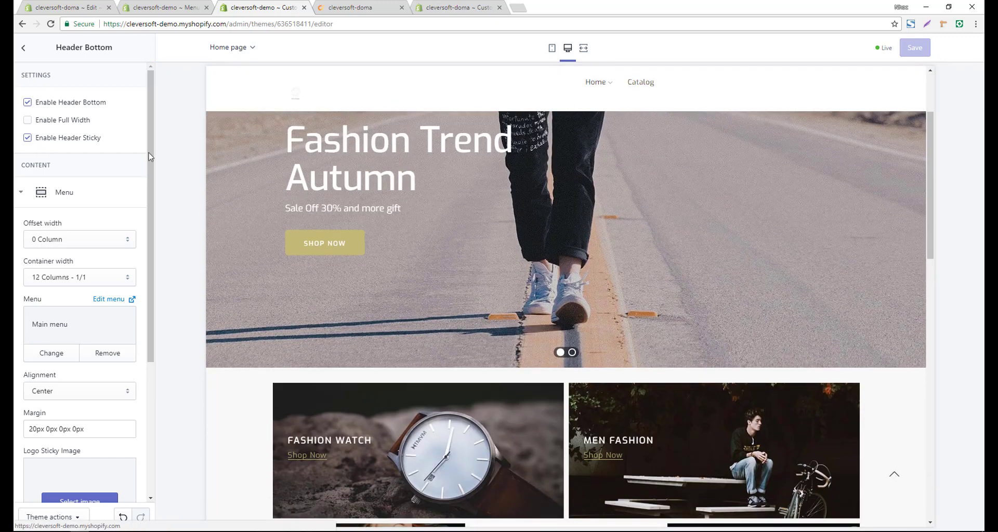
pyautogui.scroll(-4, 89, 276)
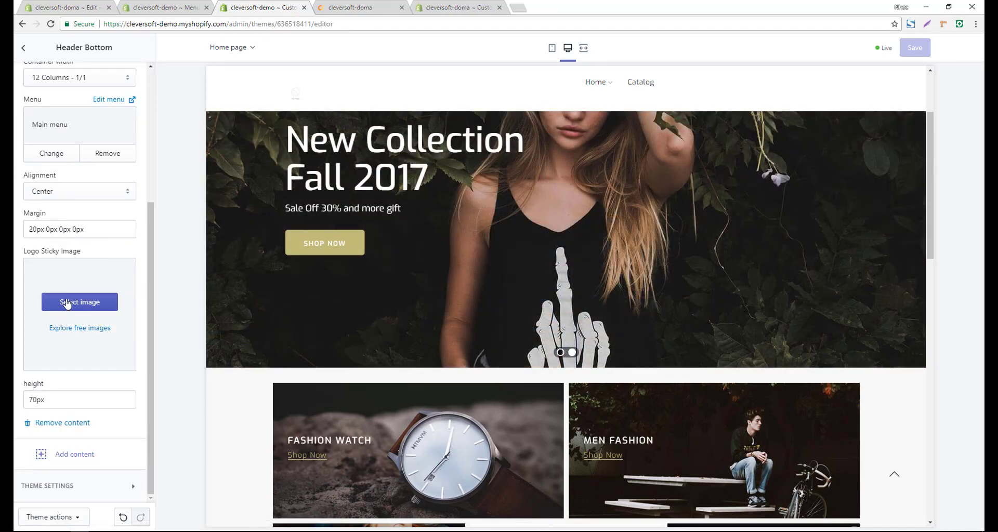
pyautogui.click(67, 302)
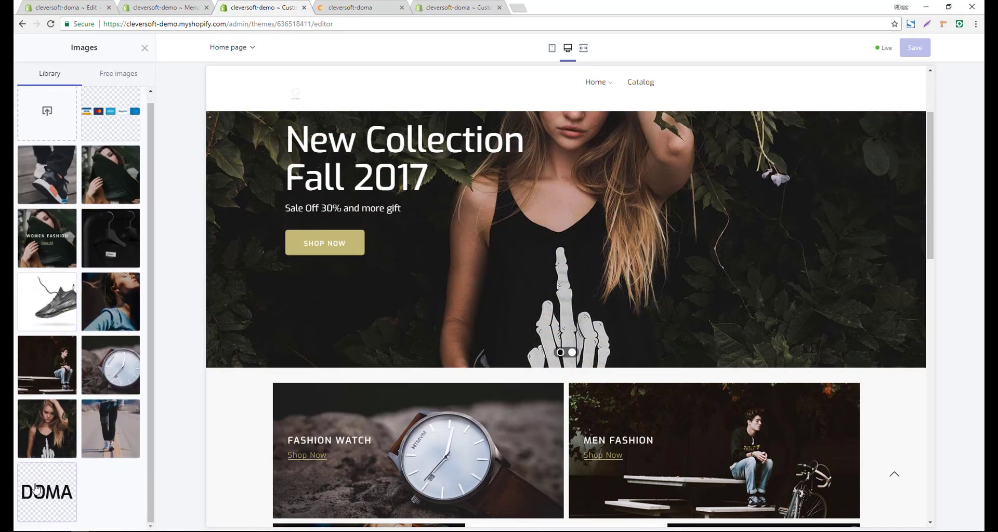
pyautogui.click(47, 486)
pyautogui.click(132, 517)
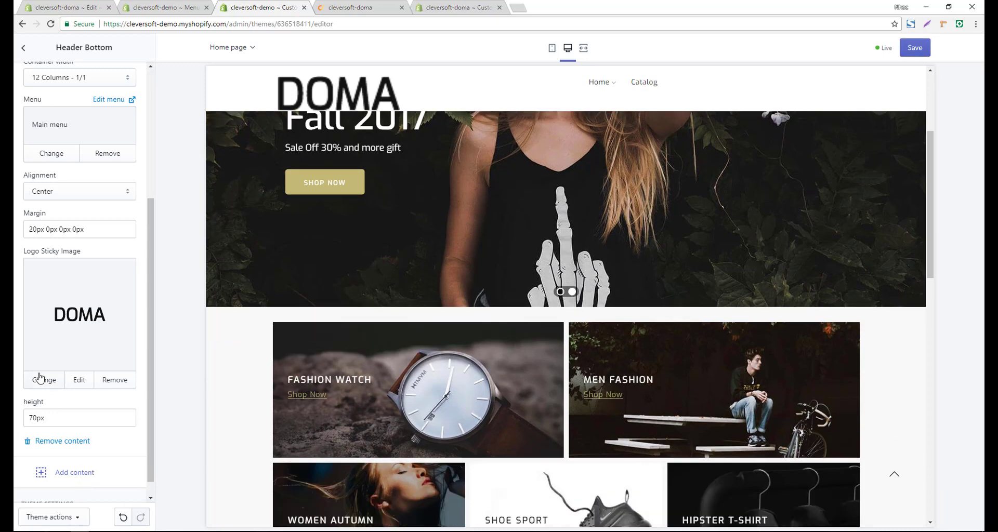
# Set the sticky logo height to 29px, check the header in the preview, and save the theme
pyautogui.moveTo(37, 421); pyautogui.dragTo(15, 422)
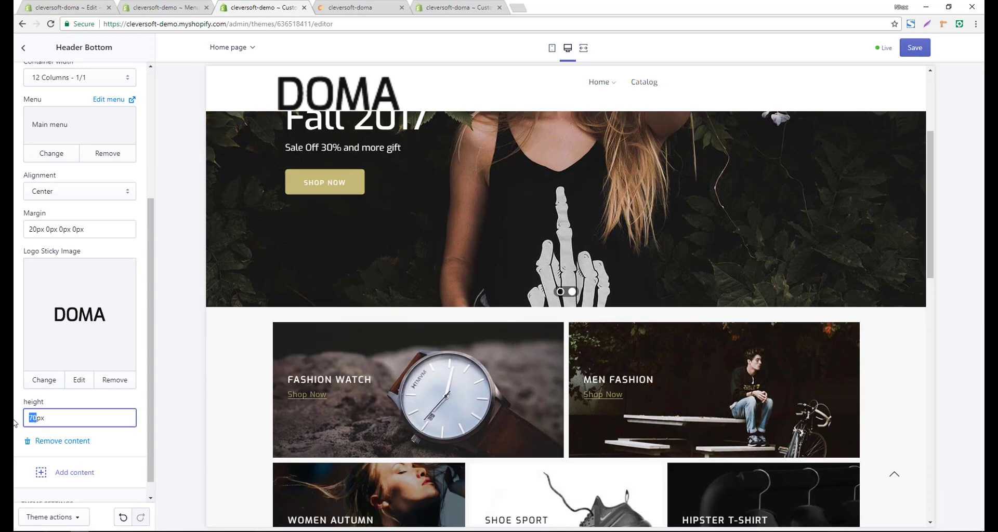
pyautogui.write('29')
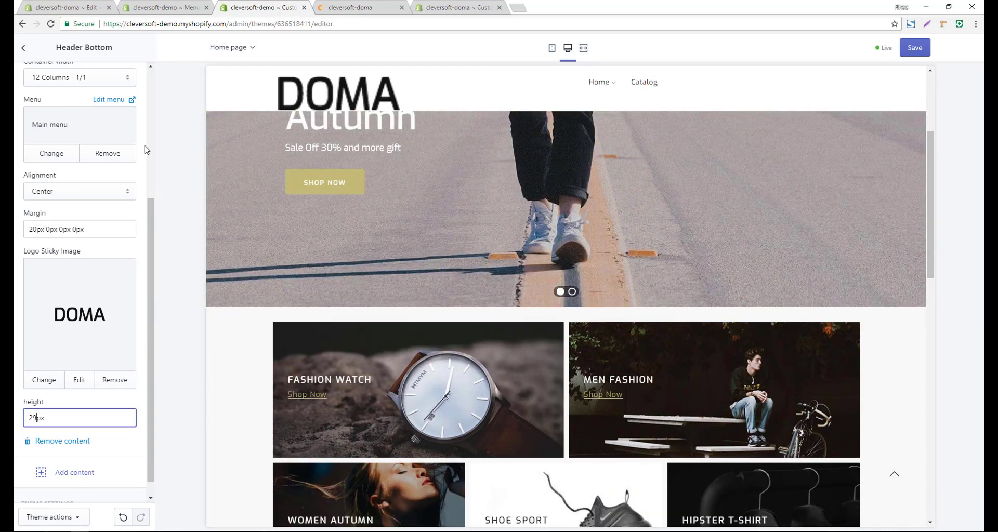
pyautogui.scroll(-1, 310, 89)
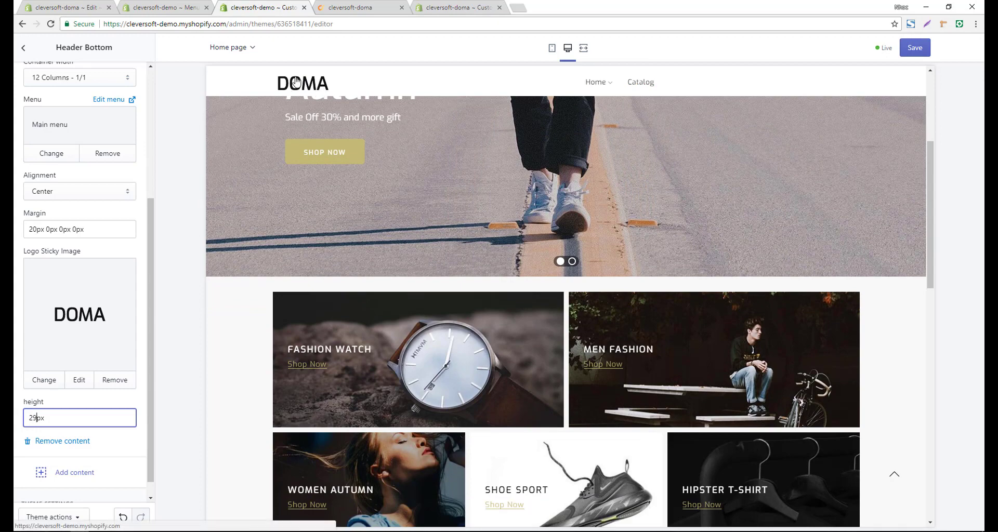
pyautogui.scroll(-5, 478, 89)
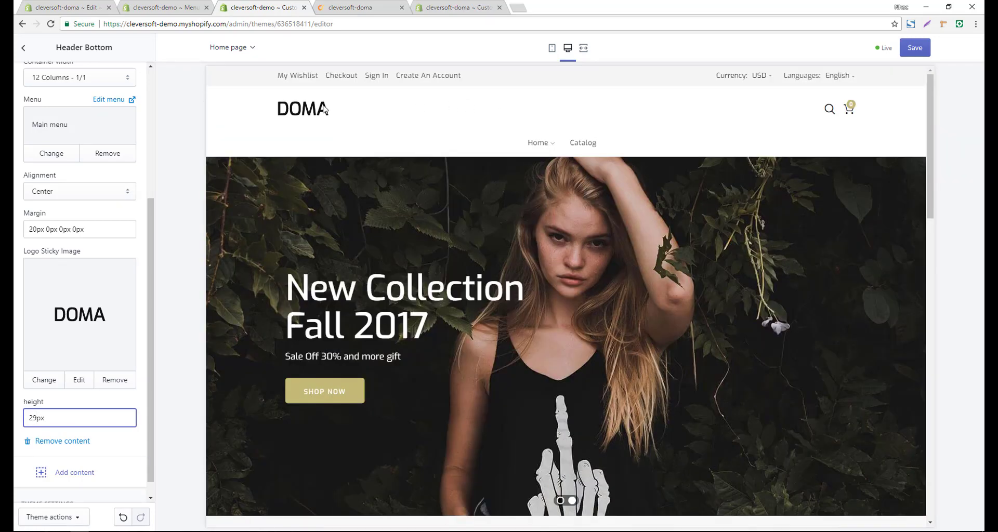
pyautogui.click(914, 47)
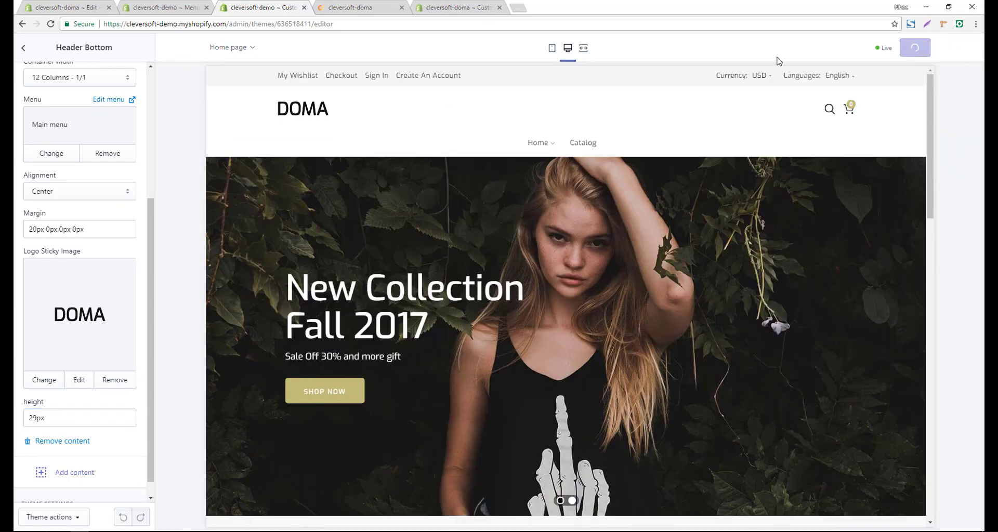